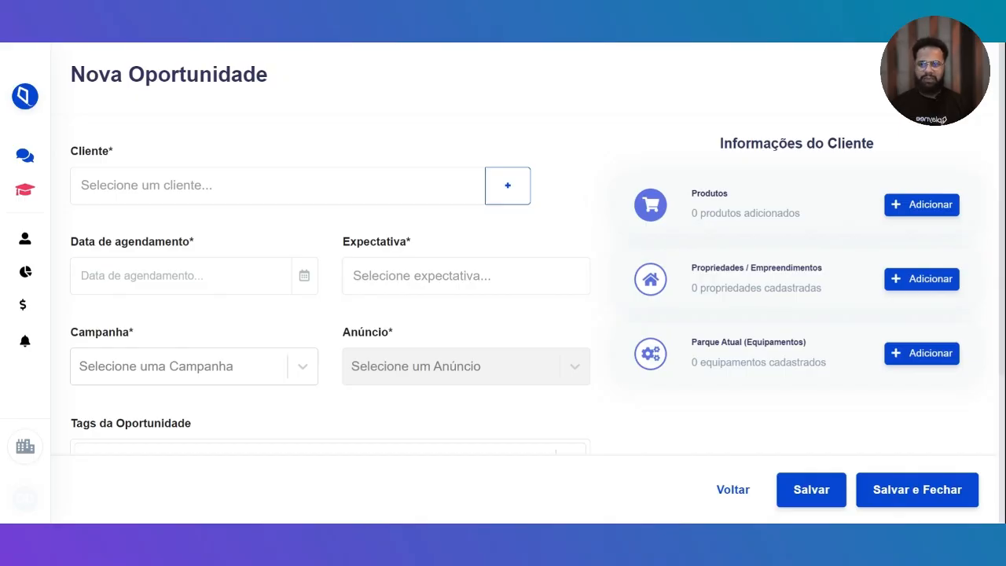
Browse the existing clients available for the new opportunity without choosing one
{"action": "scroll", "coordinate": [467, 253], "scroll_direction": "down", "scroll_amount": 2}
{"action": "scroll", "coordinate": [464, 265], "scroll_direction": "up", "scroll_amount": 2}
{"action": "left_click", "coordinate": [339, 201]}
{"action": "scroll", "coordinate": [344, 283], "scroll_direction": "down", "scroll_amount": 5}
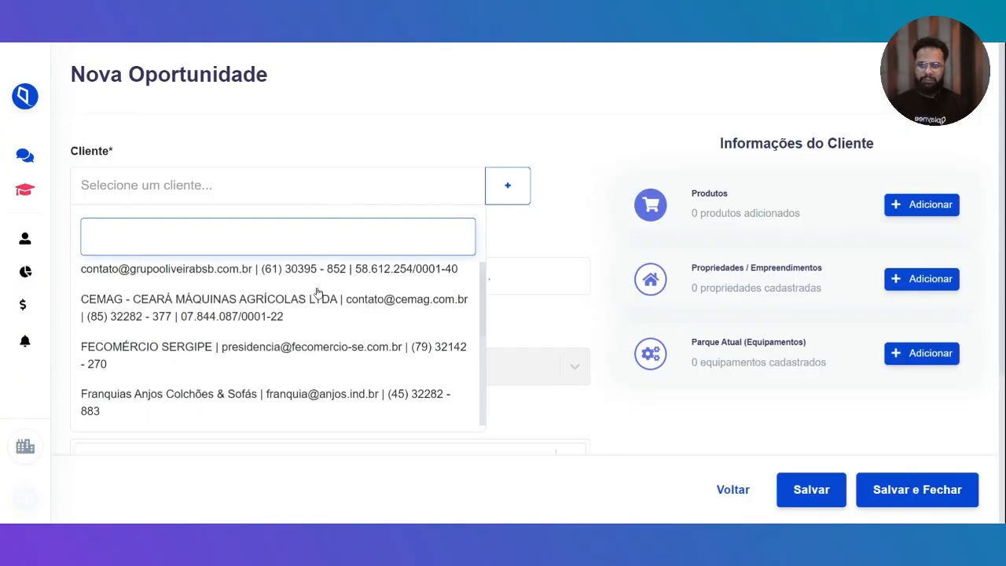
{"action": "scroll", "coordinate": [248, 353], "scroll_direction": "up", "scroll_amount": 5}
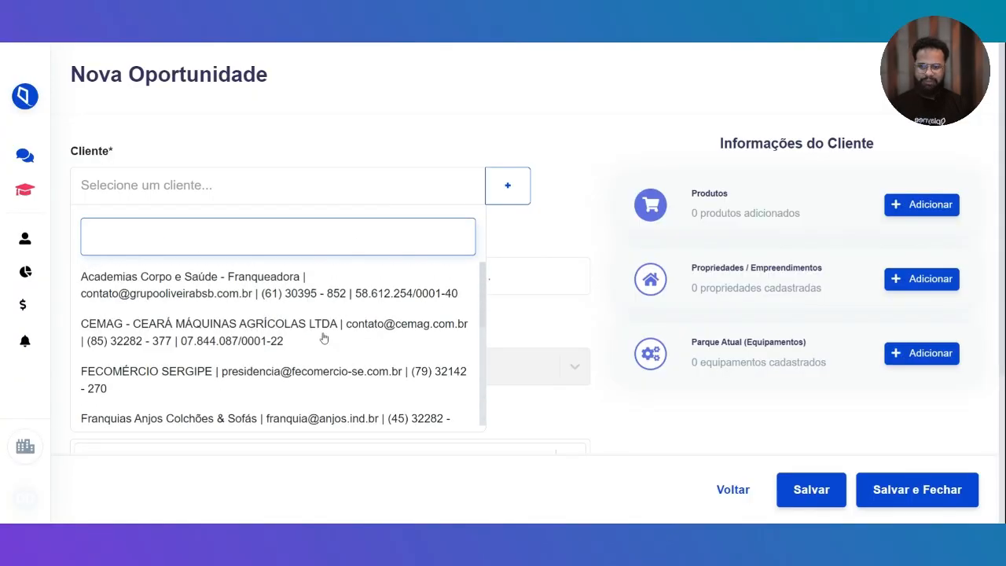
{"action": "left_click", "coordinate": [526, 229]}
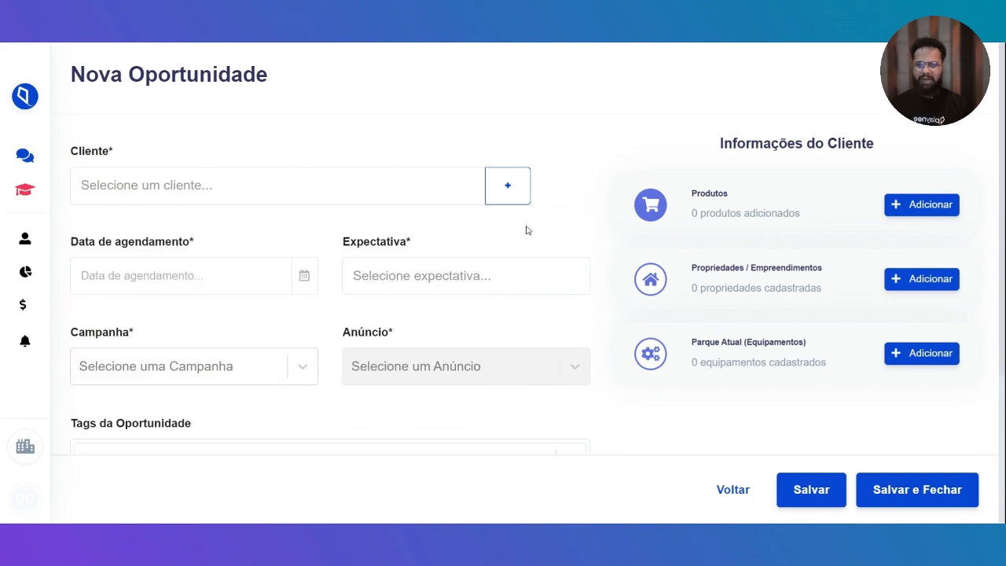
Start a new client record, set Sexo to Outro and enter the client's name
{"action": "left_click", "coordinate": [507, 193]}
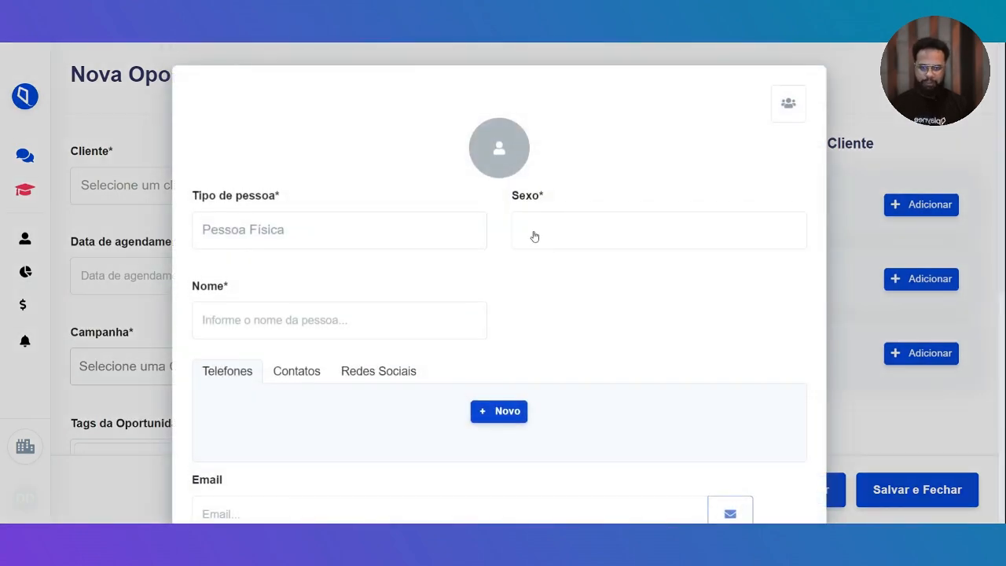
{"action": "left_click", "coordinate": [533, 237]}
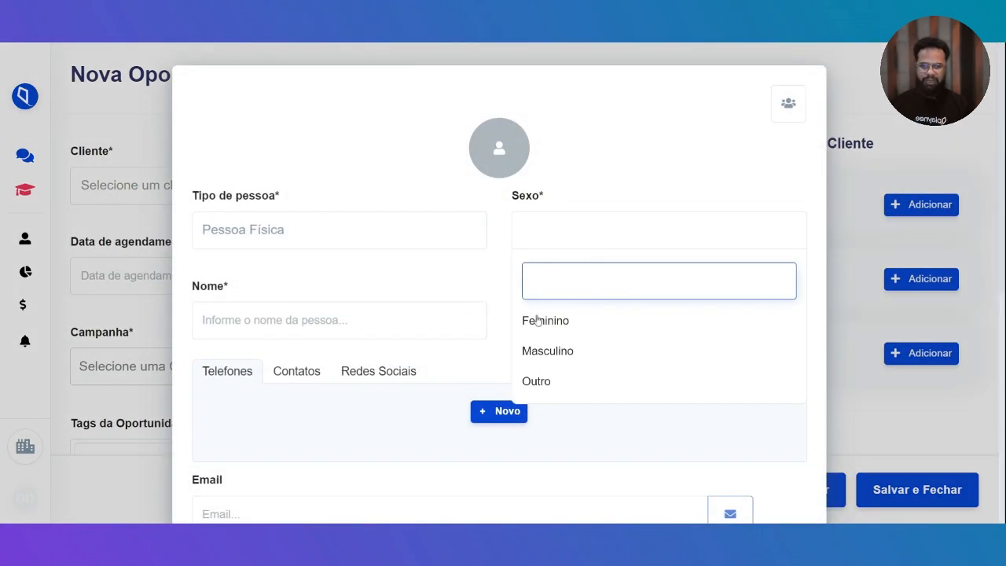
{"action": "left_click", "coordinate": [543, 380]}
{"action": "left_click", "coordinate": [485, 306]}
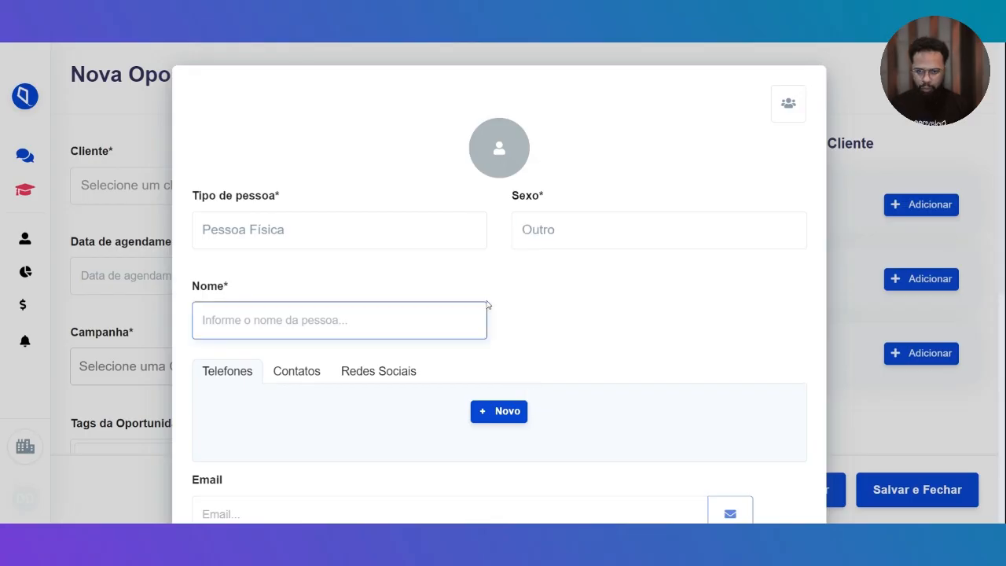
{"action": "type", "text": "Jorge"}
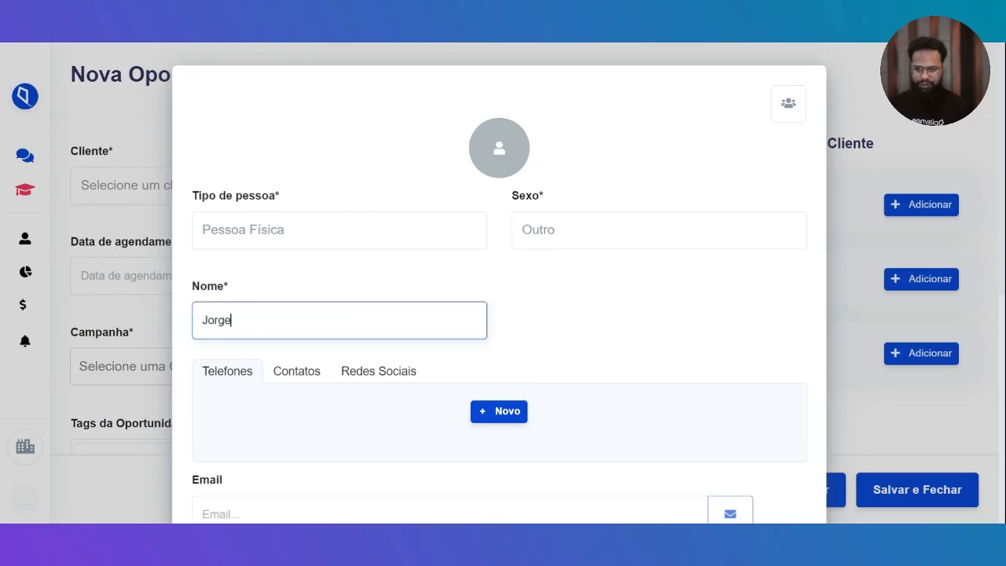
Add a Celular phone entry with area code and number to the new client
{"action": "scroll", "coordinate": [502, 299], "scroll_direction": "down", "scroll_amount": 2}
{"action": "left_click", "coordinate": [516, 286]}
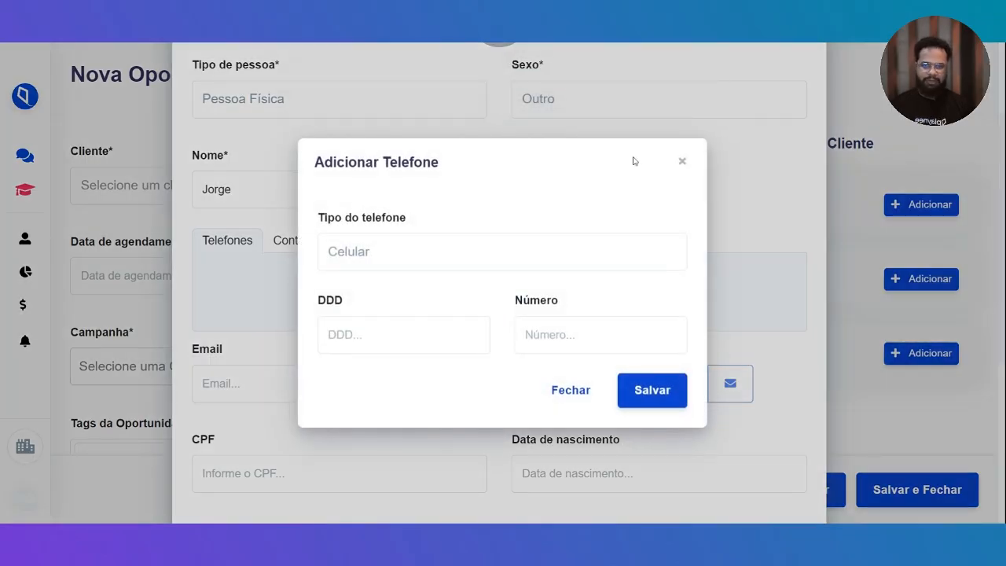
{"action": "left_click", "coordinate": [681, 162]}
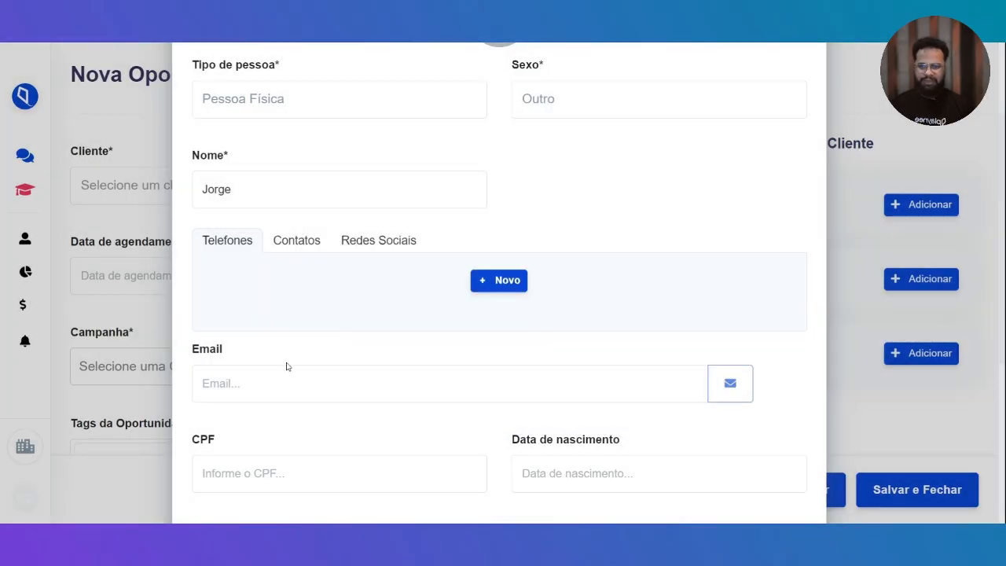
{"action": "left_click", "coordinate": [506, 285]}
{"action": "left_click", "coordinate": [393, 334]}
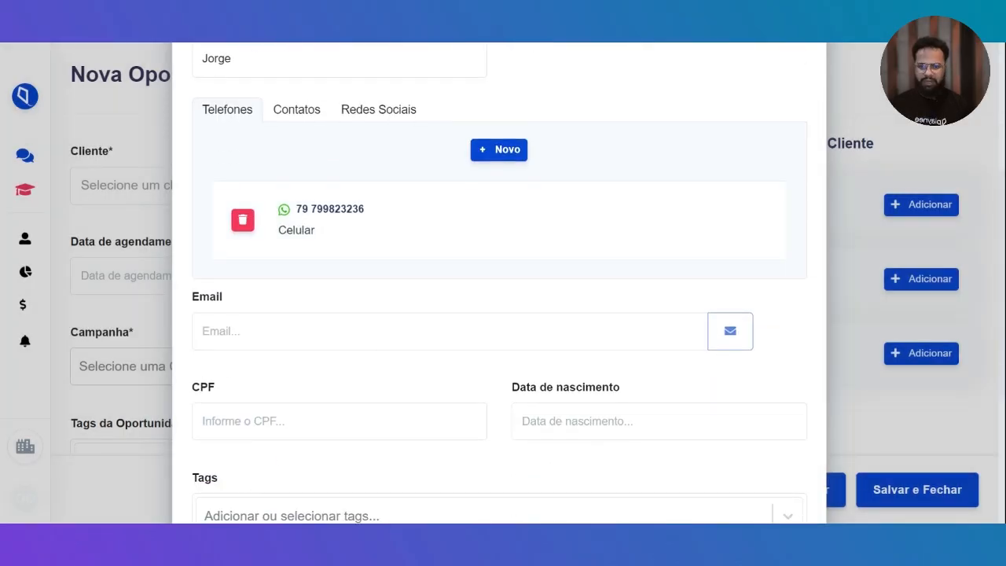
{"action": "scroll", "coordinate": [384, 345], "scroll_direction": "up", "scroll_amount": 4}
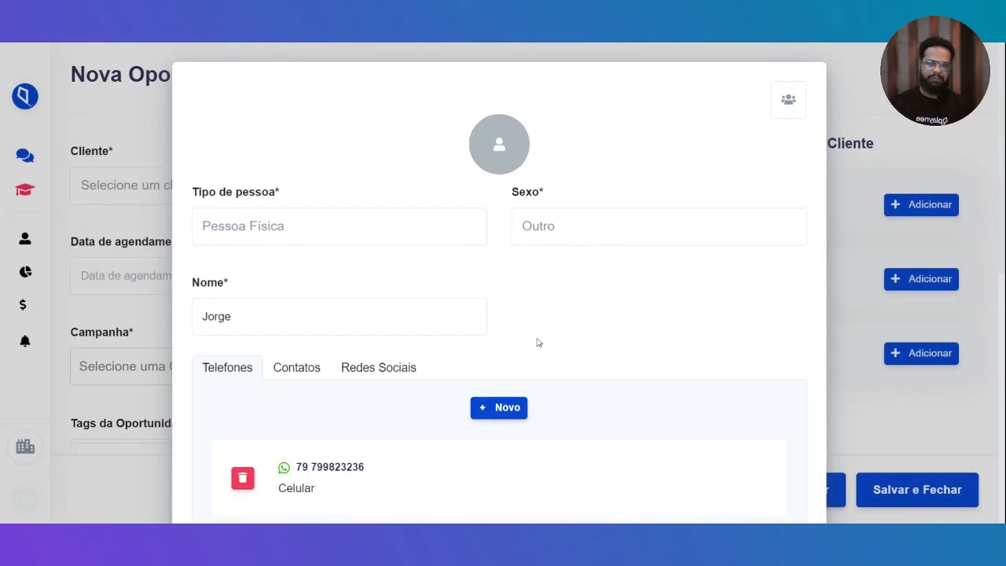
Fill in a contact for the client with the Cargo Diretor Geral and the contact's name
{"action": "scroll", "coordinate": [534, 340], "scroll_direction": "down", "scroll_amount": 2}
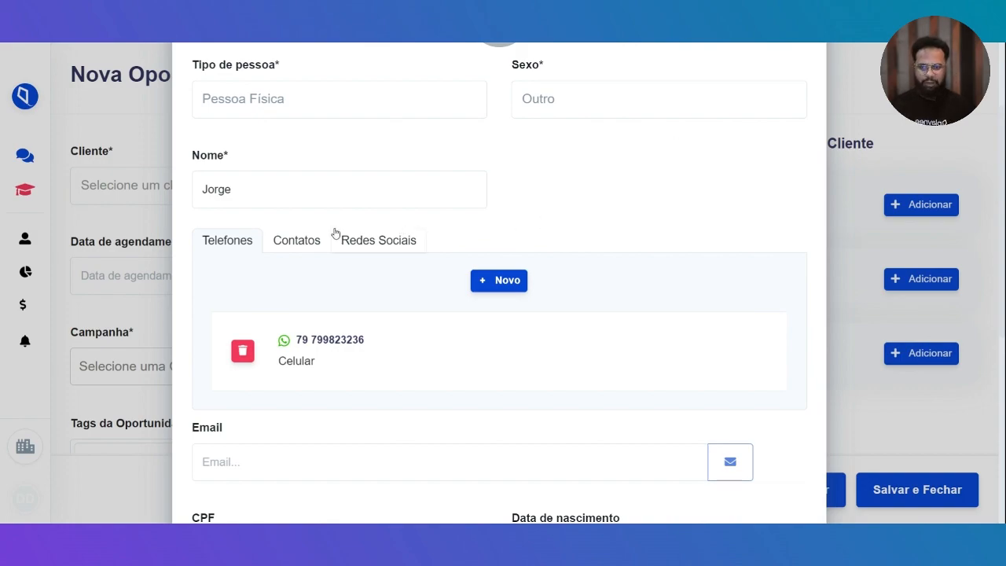
{"action": "left_click", "coordinate": [296, 243]}
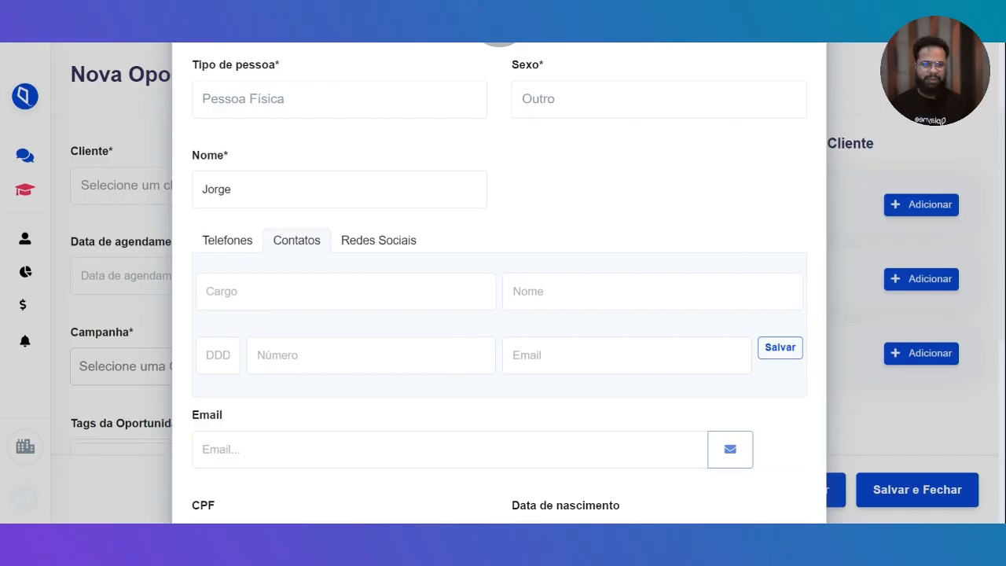
{"action": "scroll", "coordinate": [453, 323], "scroll_direction": "up", "scroll_amount": 2}
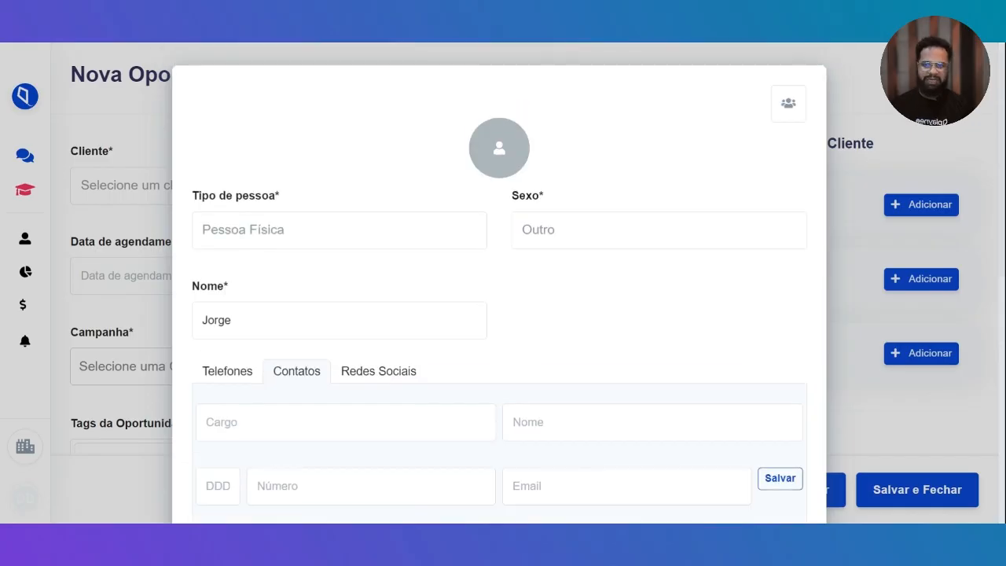
{"action": "scroll", "coordinate": [432, 327], "scroll_direction": "down", "scroll_amount": 2}
{"action": "left_click", "coordinate": [346, 291]}
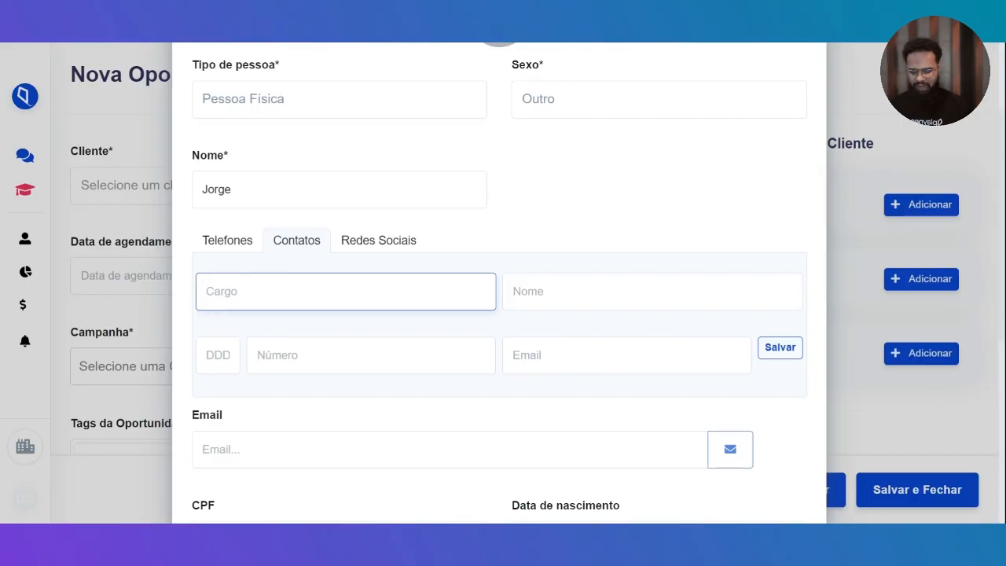
{"action": "type", "text": "Diretor Ge"}
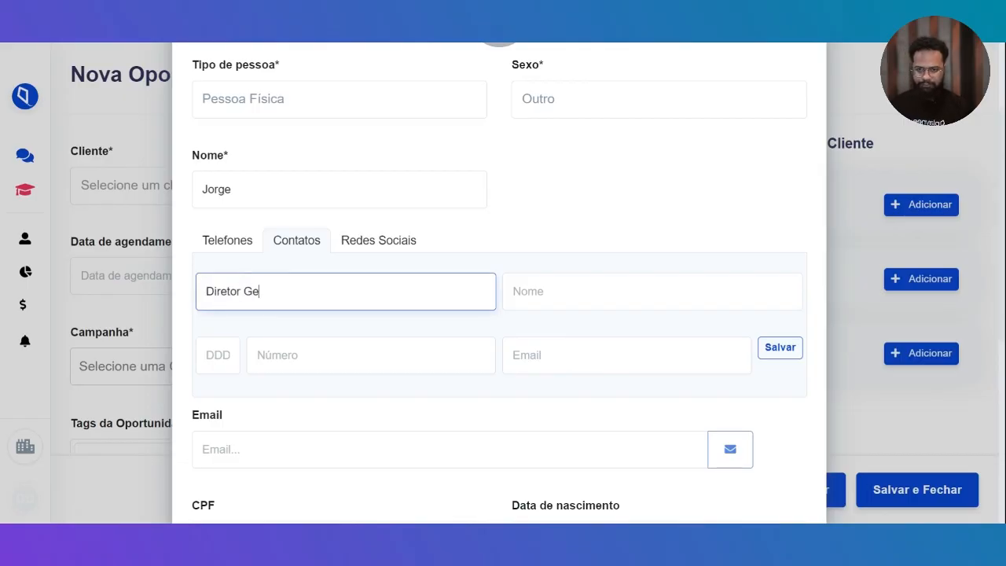
{"action": "type", "text": "ral"}
{"action": "left_click", "coordinate": [652, 291]}
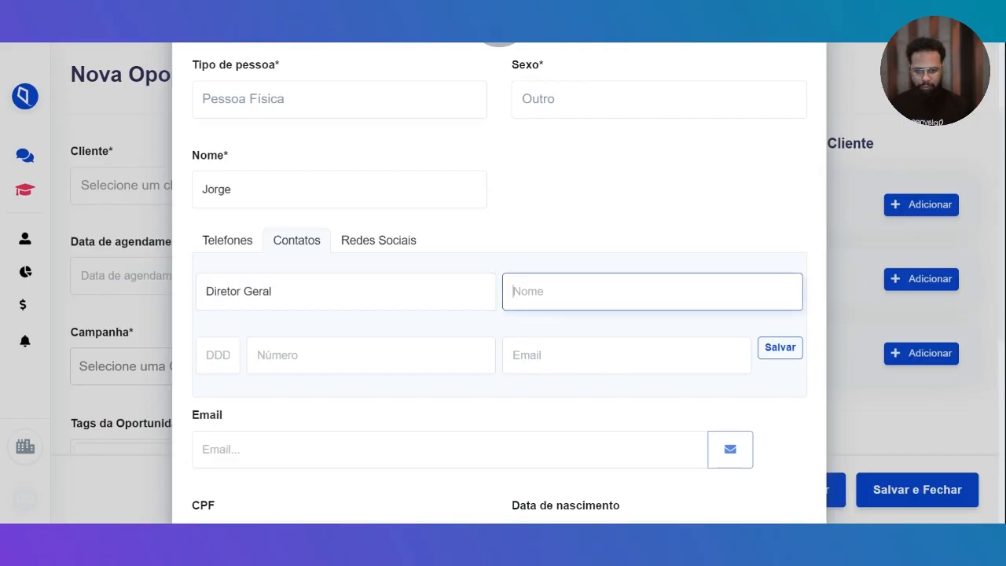
{"action": "type", "text": "Fábio"}
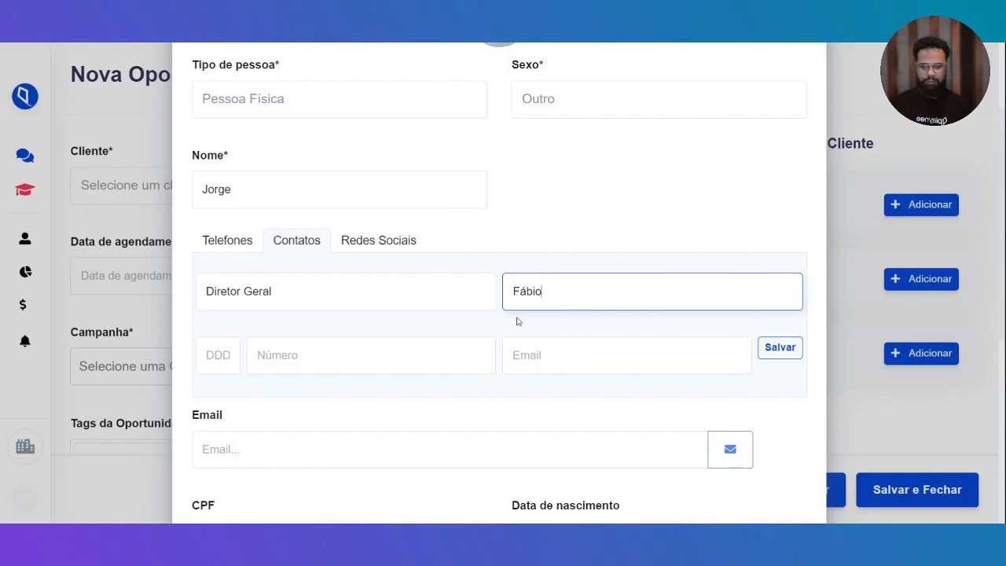
{"action": "key", "text": "Tab"}
{"action": "key", "text": "Tab"}
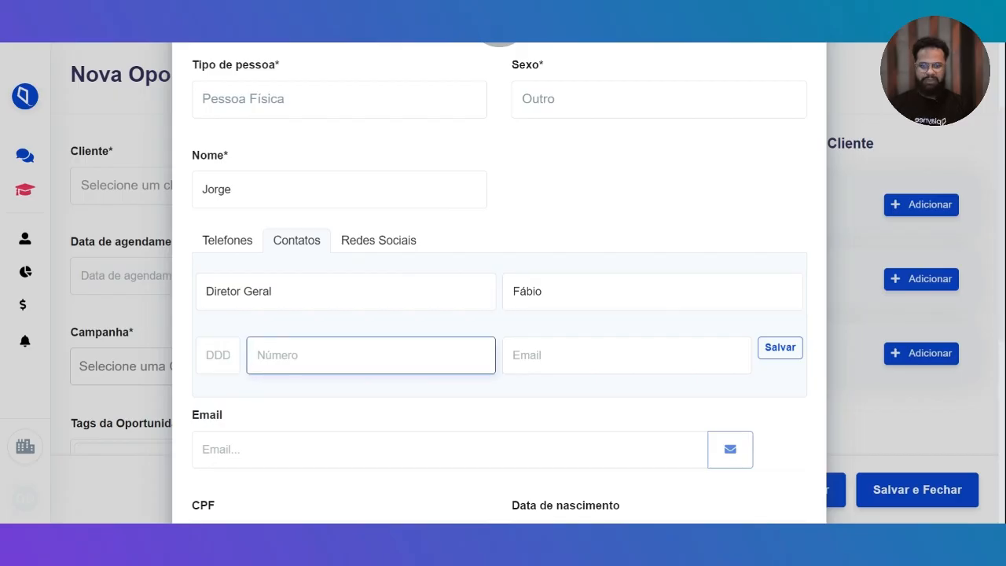
{"action": "key", "text": "Tab"}
{"action": "left_click", "coordinate": [627, 324]}
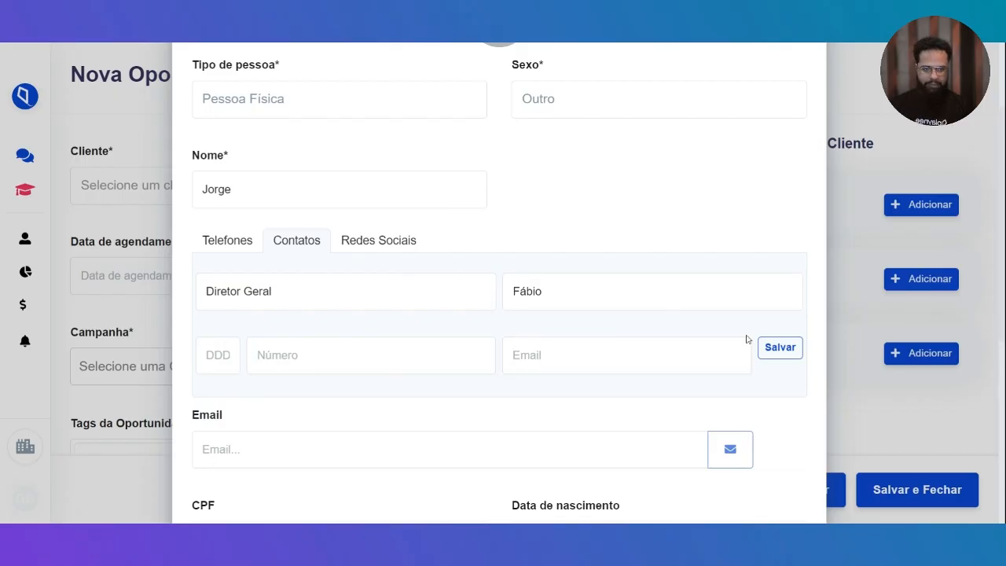
Review the client's social networks section and the remaining email, CPF, birth date, tags, state and city fields
{"action": "left_click", "coordinate": [390, 250]}
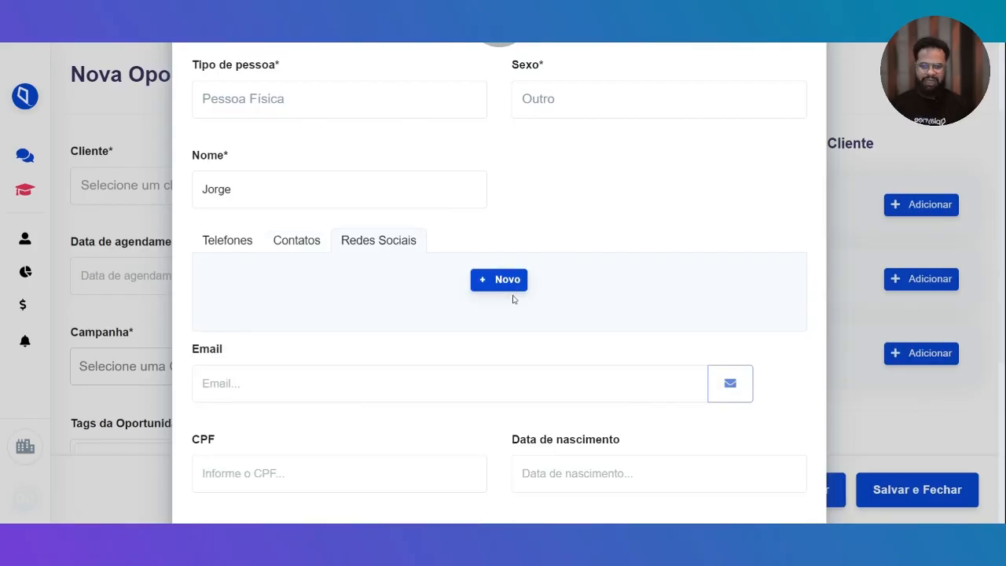
{"action": "scroll", "coordinate": [522, 310], "scroll_direction": "up", "scroll_amount": 2}
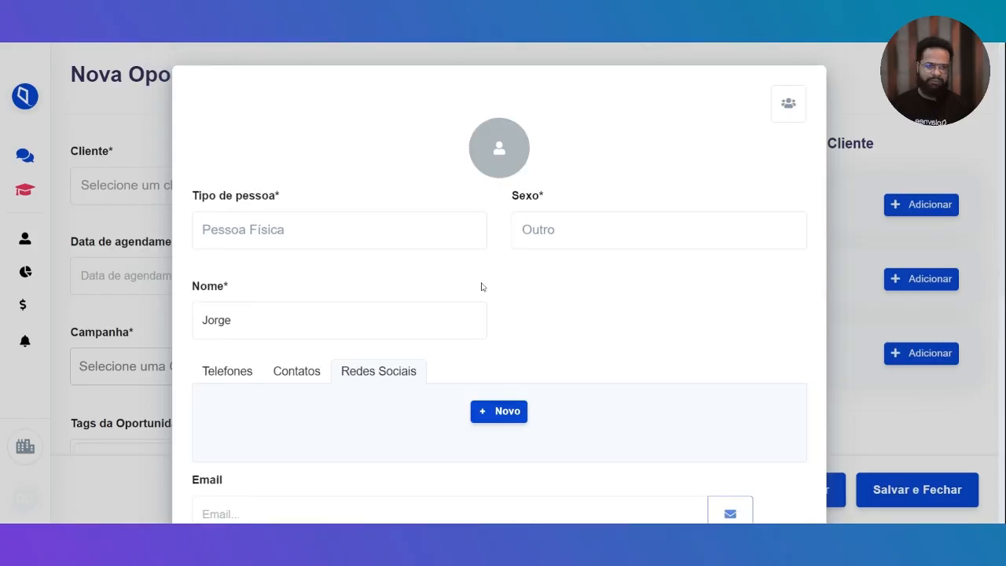
{"action": "scroll", "coordinate": [550, 296], "scroll_direction": "down", "scroll_amount": 2}
{"action": "scroll", "coordinate": [552, 294], "scroll_direction": "down", "scroll_amount": 3}
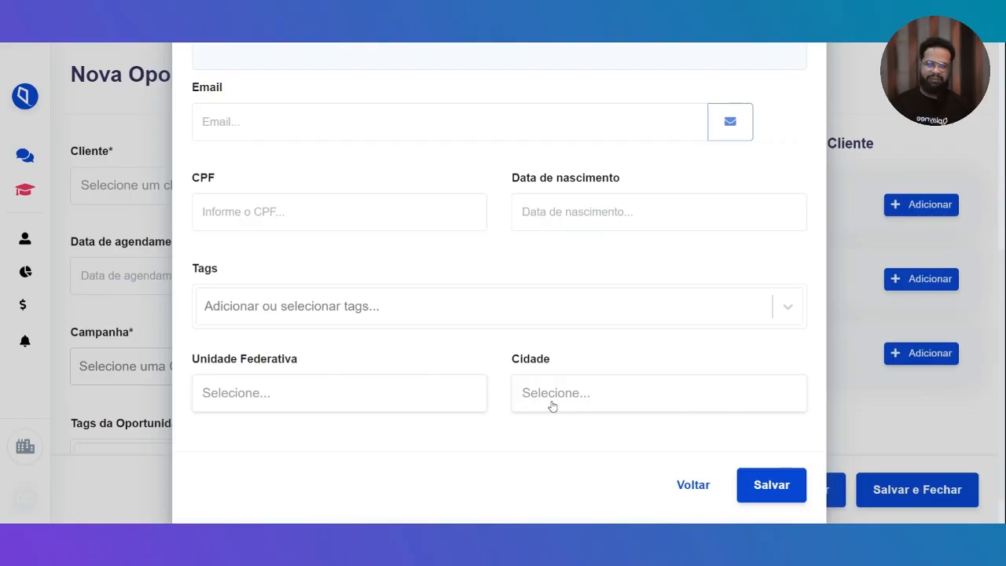
{"action": "scroll", "coordinate": [426, 429], "scroll_direction": "up", "scroll_amount": 5}
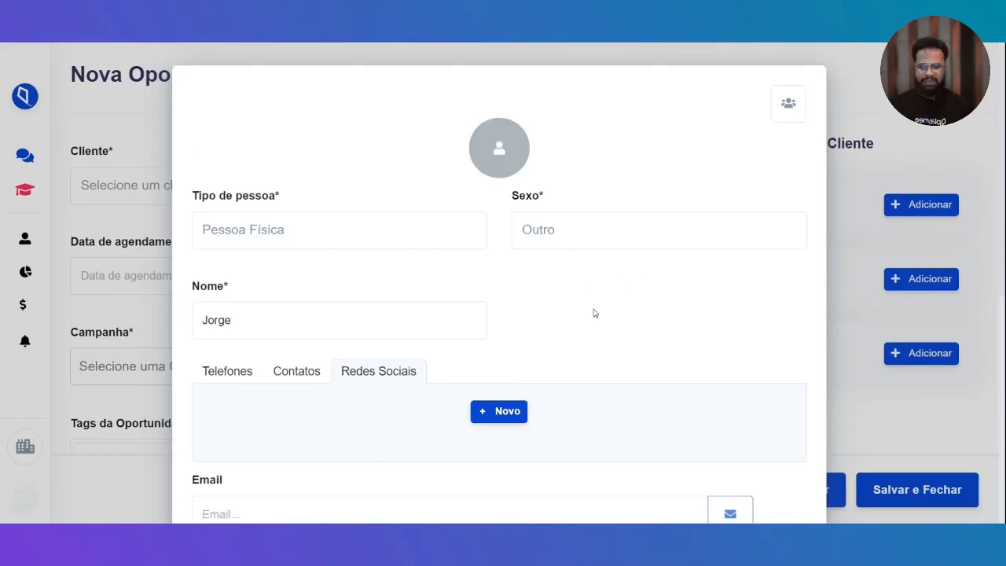
{"action": "scroll", "coordinate": [591, 314], "scroll_direction": "down", "scroll_amount": 1}
{"action": "left_click", "coordinate": [234, 254]}
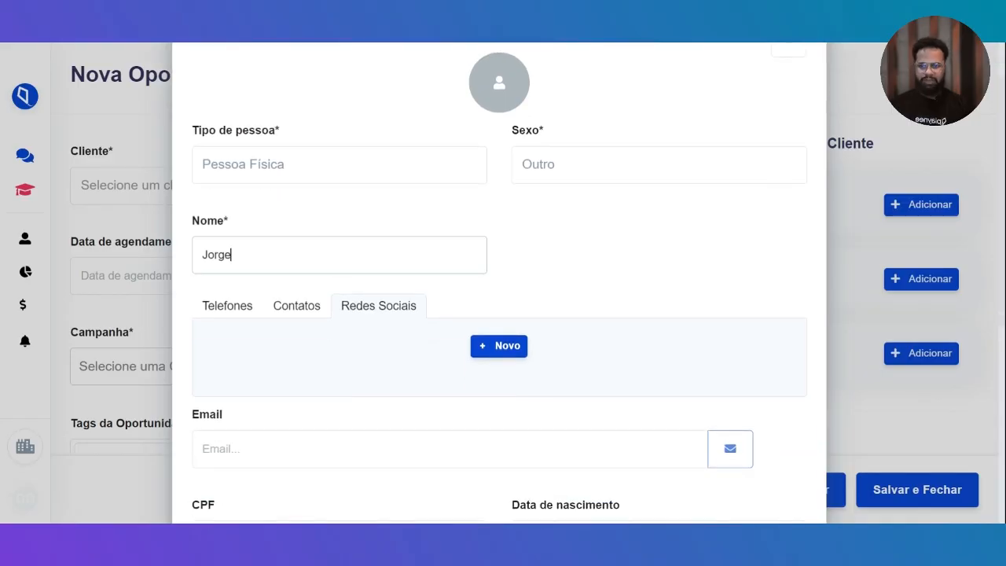
{"action": "left_click", "coordinate": [539, 230]}
{"action": "scroll", "coordinate": [359, 327], "scroll_direction": "down", "scroll_amount": 1}
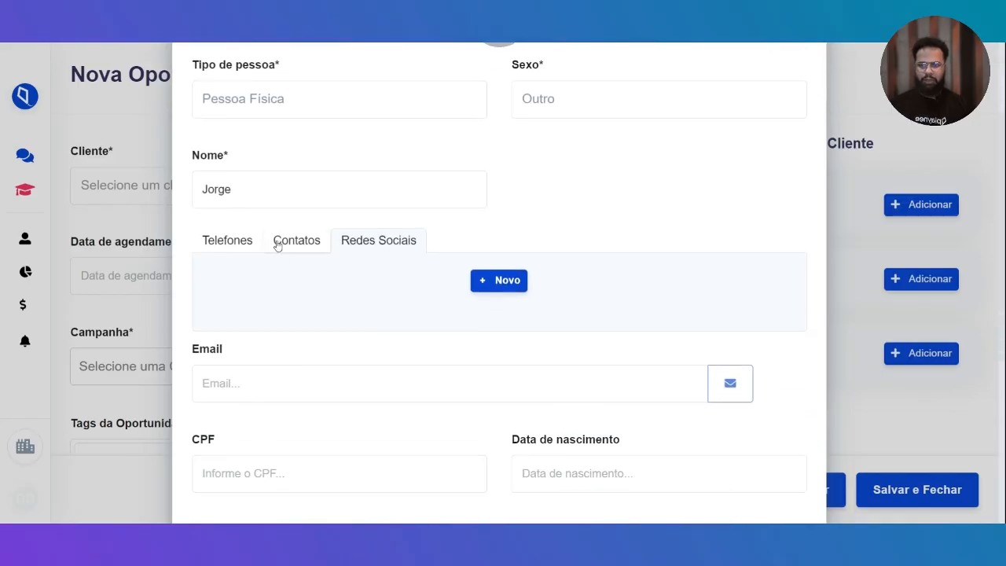
Check the client's phone entries and save the new client record
{"action": "left_click", "coordinate": [255, 241]}
{"action": "scroll", "coordinate": [454, 359], "scroll_direction": "up", "scroll_amount": 2}
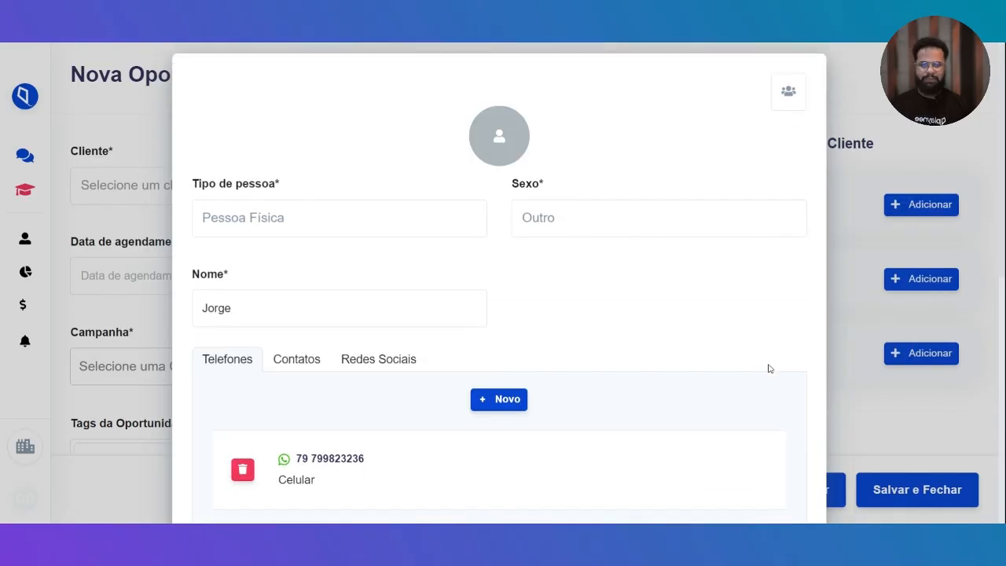
{"action": "scroll", "coordinate": [769, 368], "scroll_direction": "down", "scroll_amount": 5}
{"action": "left_click", "coordinate": [765, 446]}
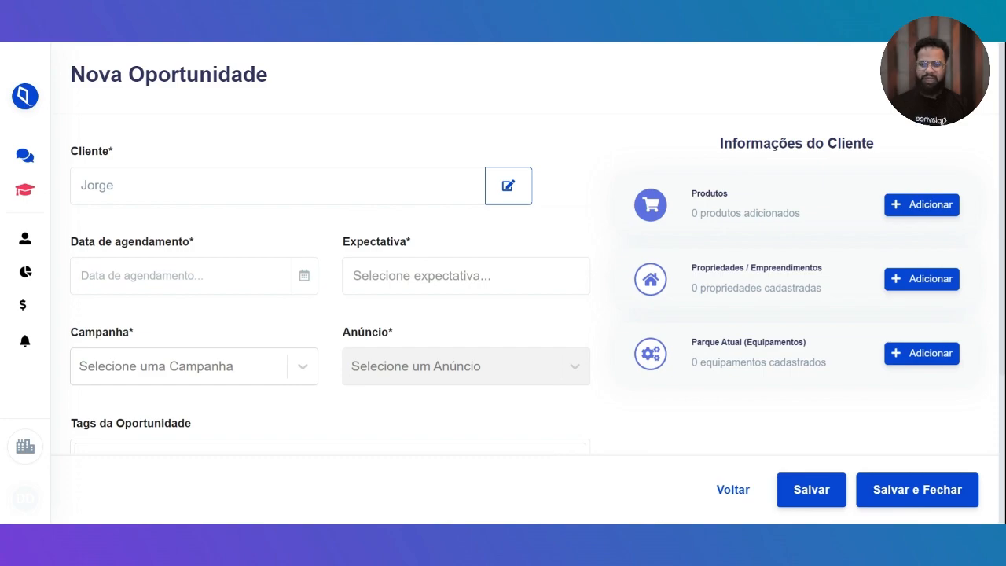
{"action": "left_click", "coordinate": [180, 276]}
{"action": "scroll", "coordinate": [245, 328], "scroll_direction": "down", "scroll_amount": 2}
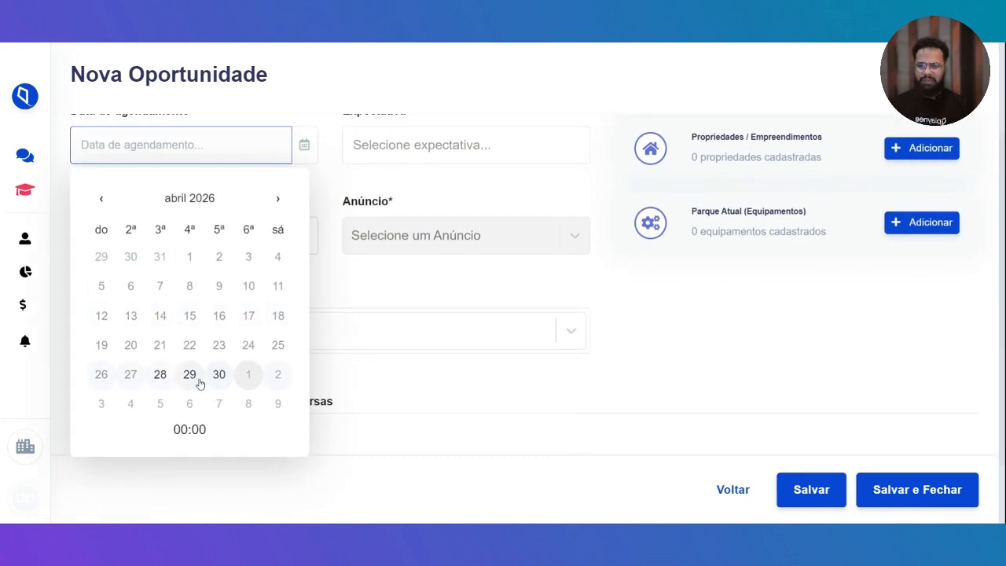
{"action": "left_click", "coordinate": [337, 244]}
{"action": "scroll", "coordinate": [321, 294], "scroll_direction": "up", "scroll_amount": 2}
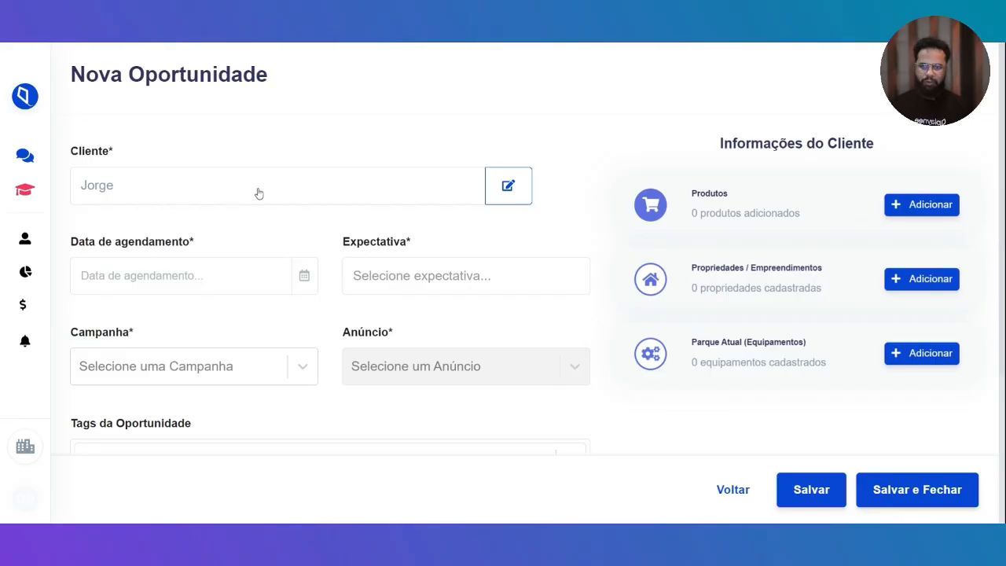
{"action": "left_click", "coordinate": [304, 275]}
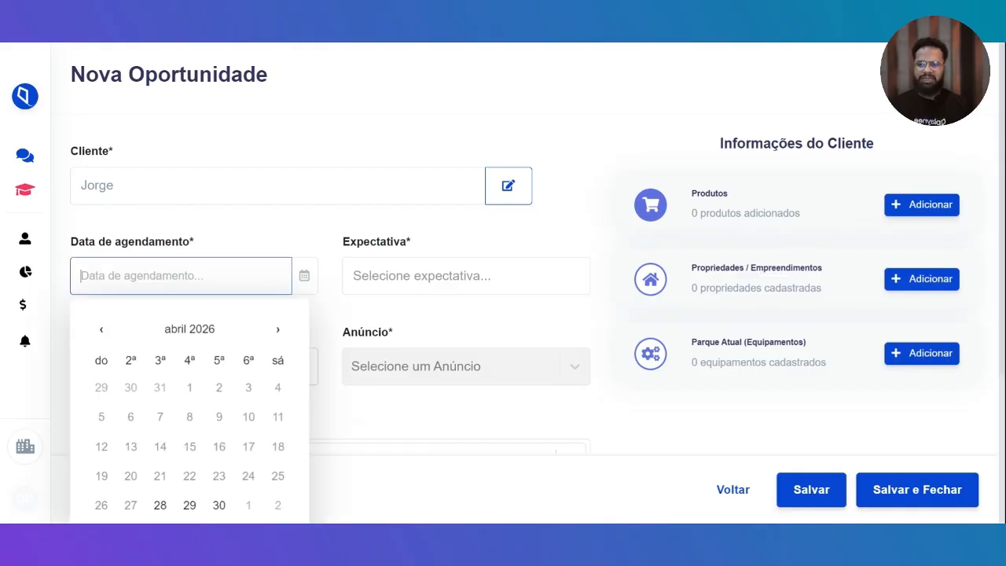
{"action": "left_click", "coordinate": [320, 257]}
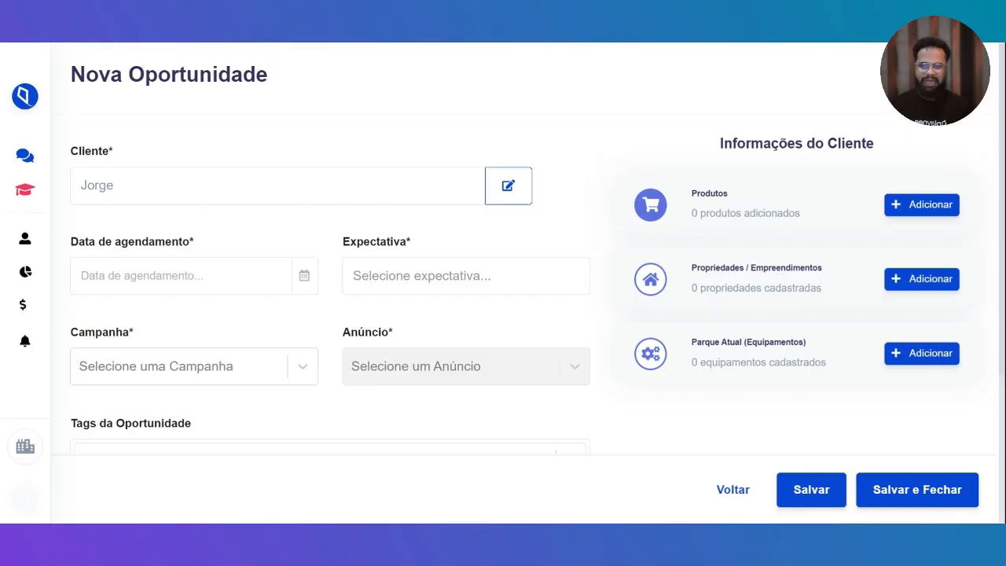
Set the opportunity's Data de agendamento to 30/04/2026 00:00
{"action": "left_click", "coordinate": [181, 275]}
{"action": "scroll", "coordinate": [194, 404], "scroll_direction": "down", "scroll_amount": 1}
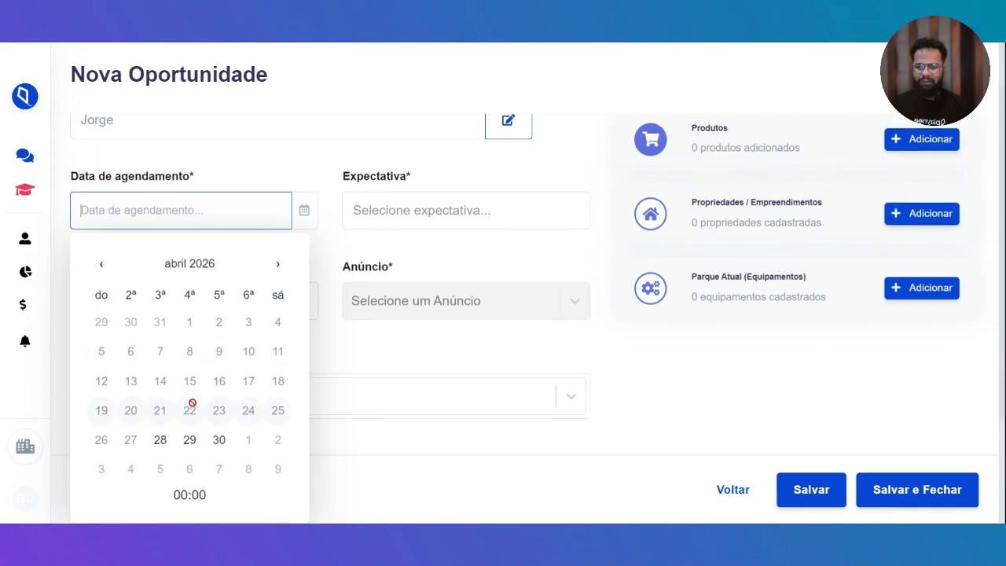
{"action": "left_click", "coordinate": [219, 433]}
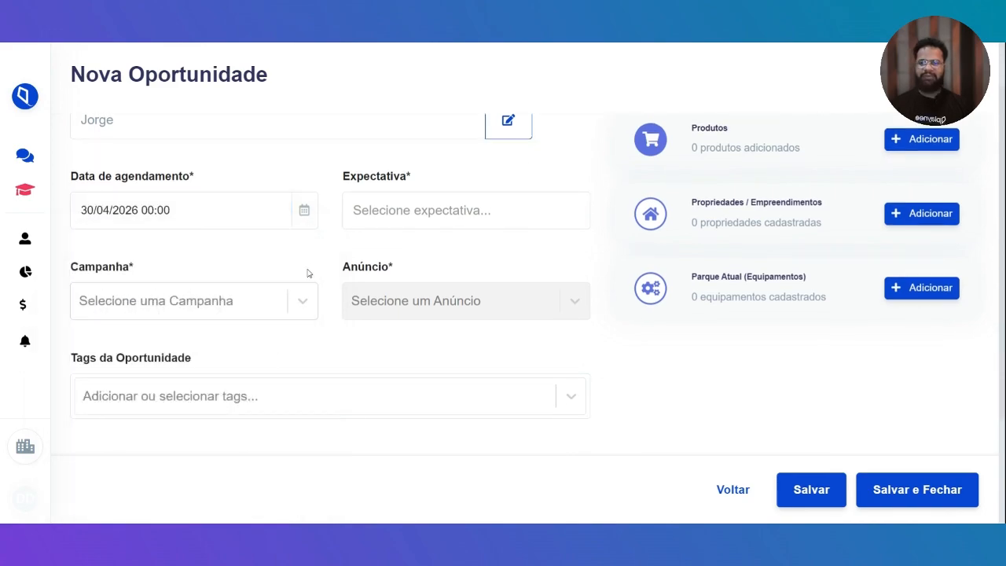
{"action": "scroll", "coordinate": [199, 291], "scroll_direction": "up", "scroll_amount": 1}
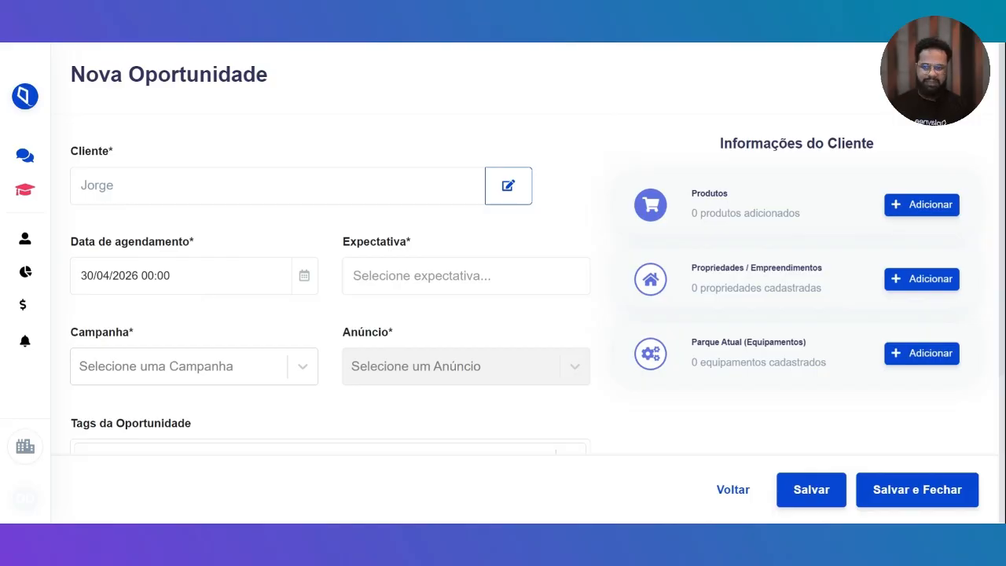
Set the opportunity's Expectativa to Alta
{"action": "left_click", "coordinate": [368, 274]}
{"action": "left_click", "coordinate": [386, 374]}
{"action": "scroll", "coordinate": [341, 346], "scroll_direction": "down", "scroll_amount": 1}
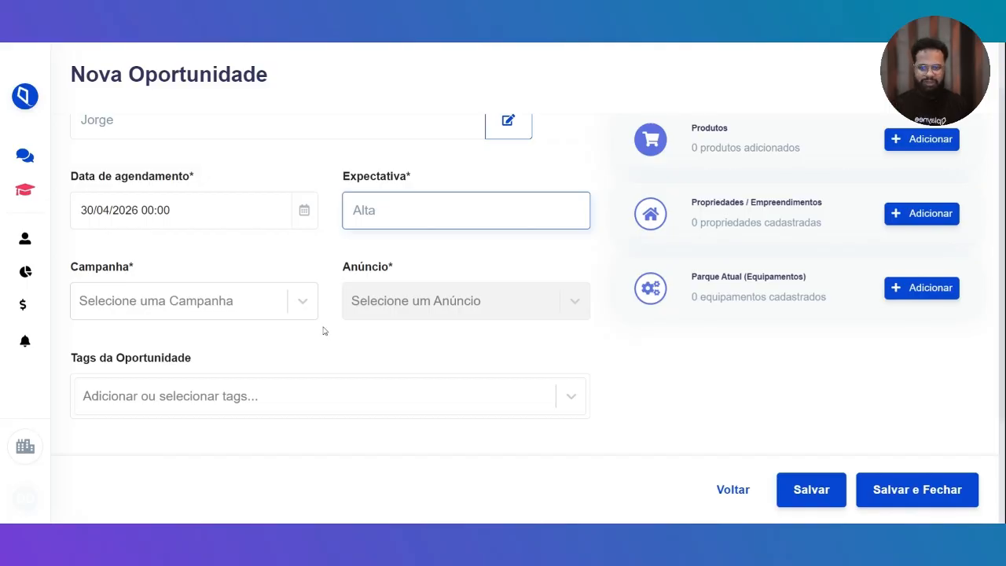
{"action": "left_click_drag", "start_coordinate": [338, 268], "coordinate": [418, 270]}
{"action": "left_click", "coordinate": [418, 271]}
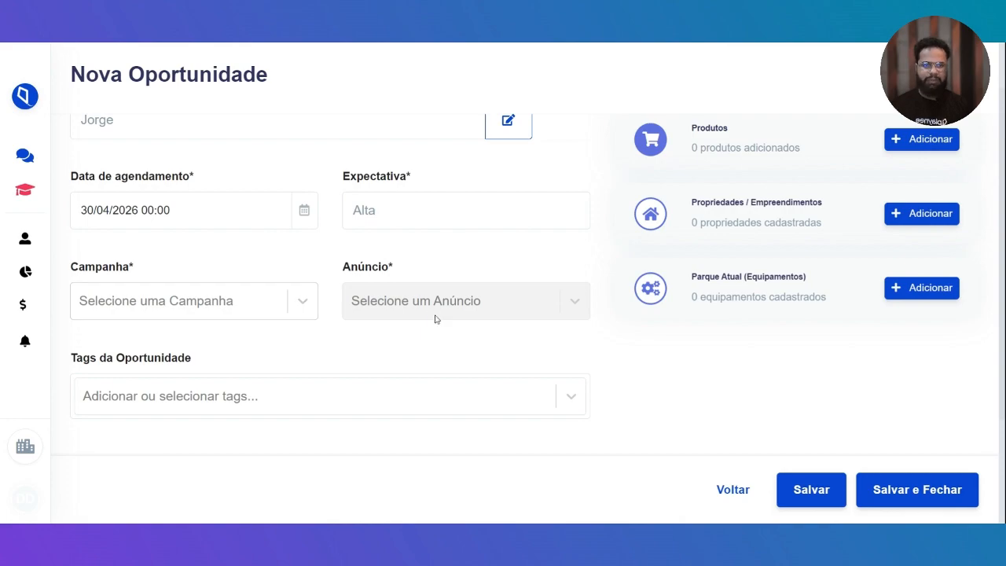
Choose ORGÂNICO as the opportunity's Campanha
{"action": "left_click", "coordinate": [275, 316]}
{"action": "left_click", "coordinate": [356, 293]}
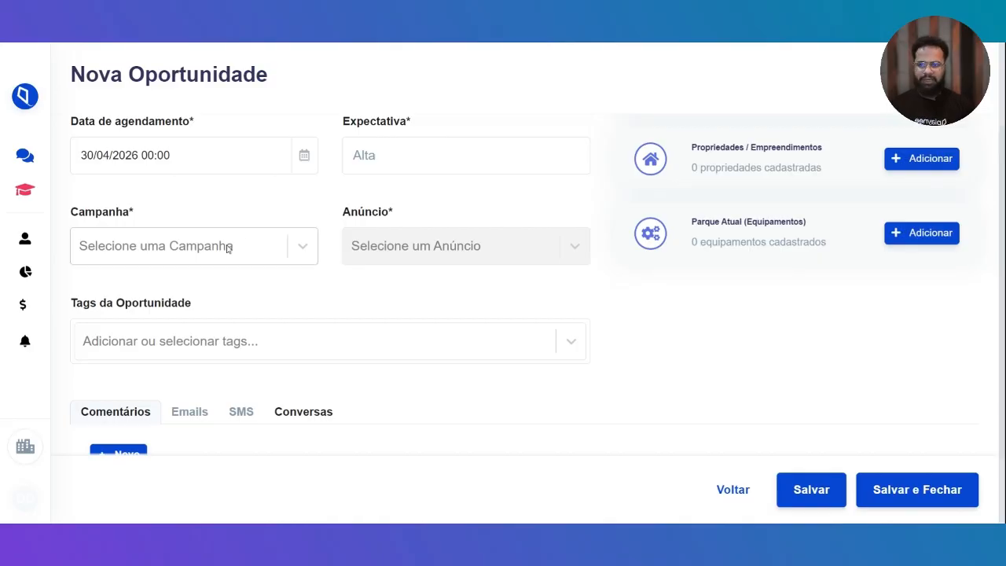
{"action": "scroll", "coordinate": [333, 294], "scroll_direction": "up", "scroll_amount": 2}
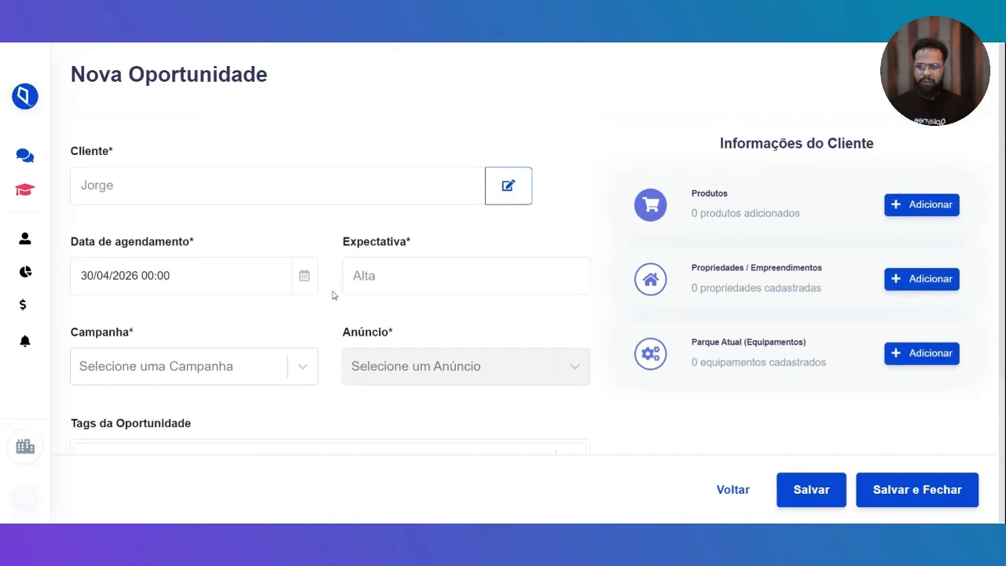
{"action": "scroll", "coordinate": [322, 327], "scroll_direction": "down", "scroll_amount": 1}
{"action": "left_click", "coordinate": [151, 303]}
{"action": "scroll", "coordinate": [150, 303], "scroll_direction": "down", "scroll_amount": 10}
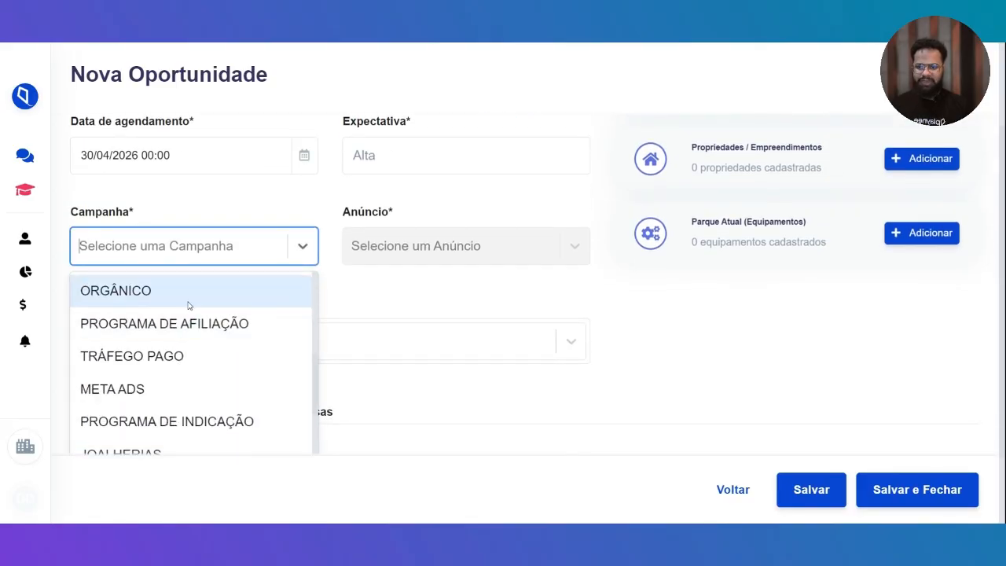
{"action": "left_click", "coordinate": [188, 298]}
Choose Instagram Orgânico as the opportunity's Anúncio
{"action": "left_click", "coordinate": [390, 253]}
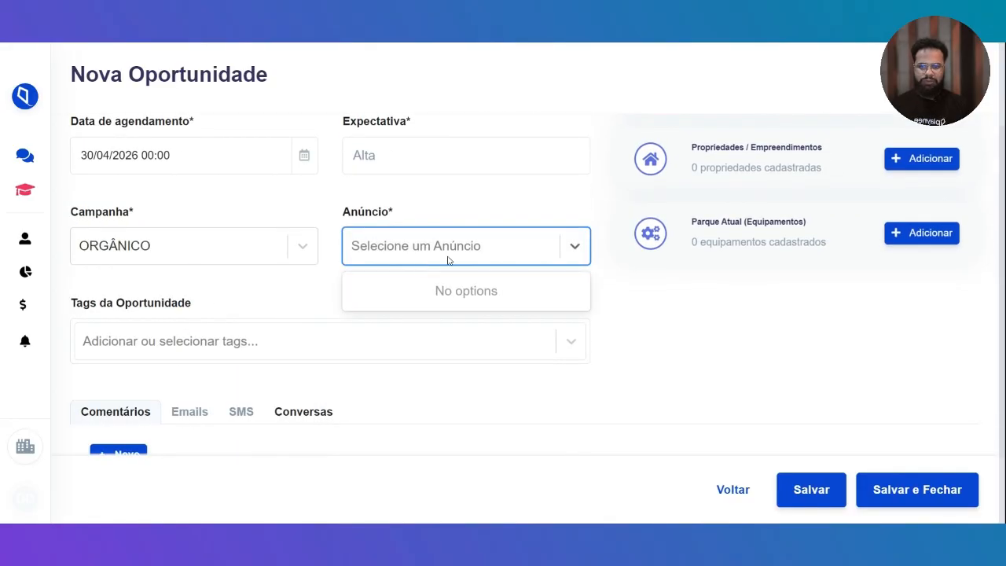
{"action": "double_click", "coordinate": [437, 197]}
{"action": "left_click", "coordinate": [428, 240]}
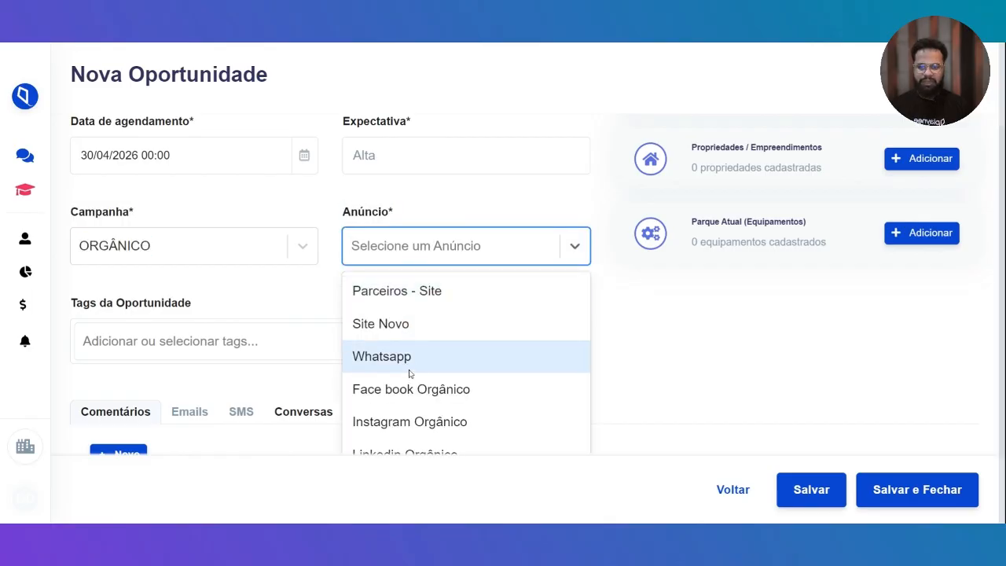
{"action": "scroll", "coordinate": [629, 375], "scroll_direction": "down", "scroll_amount": 2}
{"action": "left_click", "coordinate": [511, 333]}
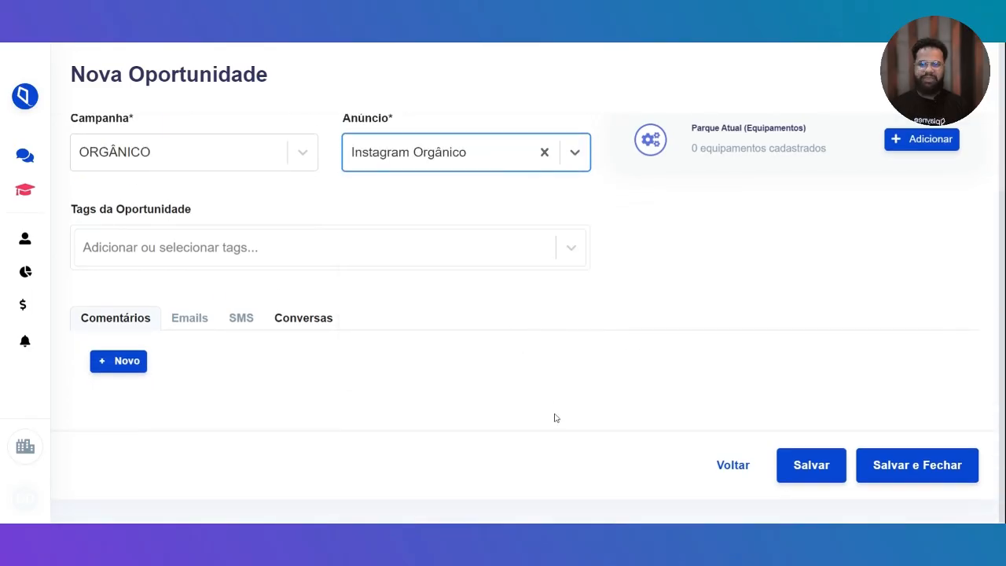
Add the tag "pai" to the Tags da Oportunidade
{"action": "scroll", "coordinate": [631, 392], "scroll_direction": "up", "scroll_amount": 3}
{"action": "scroll", "coordinate": [623, 345], "scroll_direction": "up", "scroll_amount": 2}
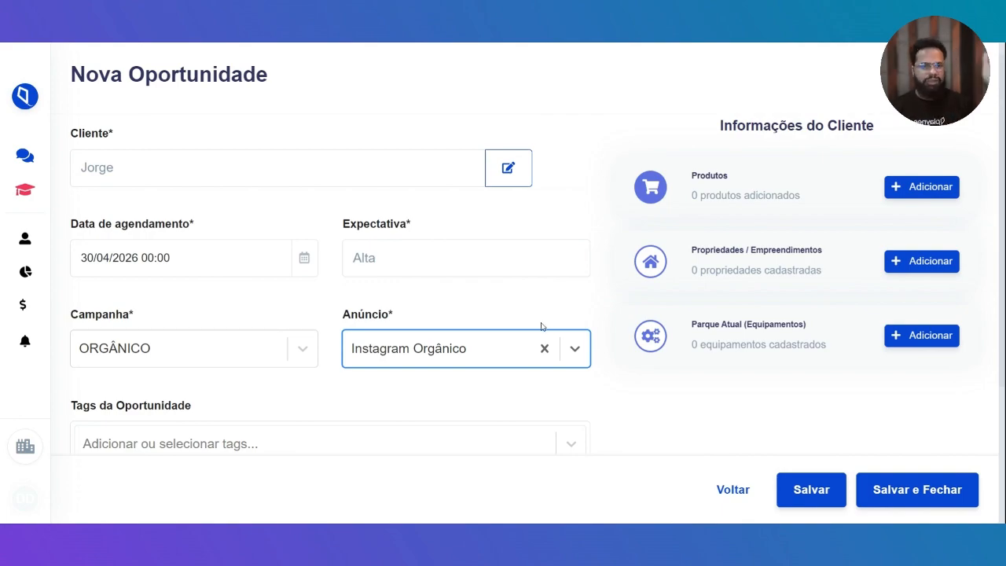
{"action": "scroll", "coordinate": [348, 330], "scroll_direction": "down", "scroll_amount": 2}
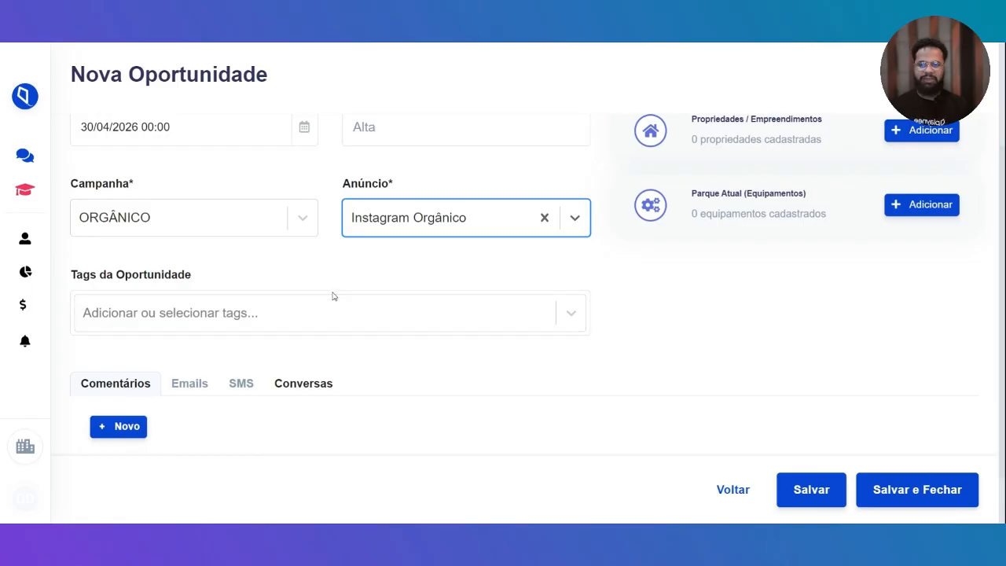
{"action": "scroll", "coordinate": [332, 294], "scroll_direction": "up", "scroll_amount": 2}
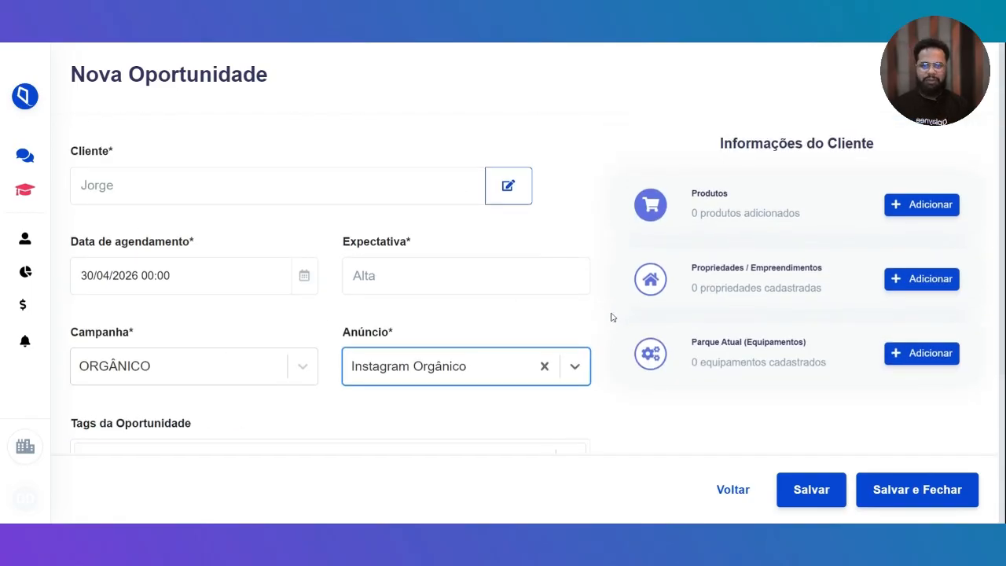
{"action": "scroll", "coordinate": [260, 247], "scroll_direction": "down", "scroll_amount": 1}
{"action": "scroll", "coordinate": [336, 267], "scroll_direction": "down", "scroll_amount": 1}
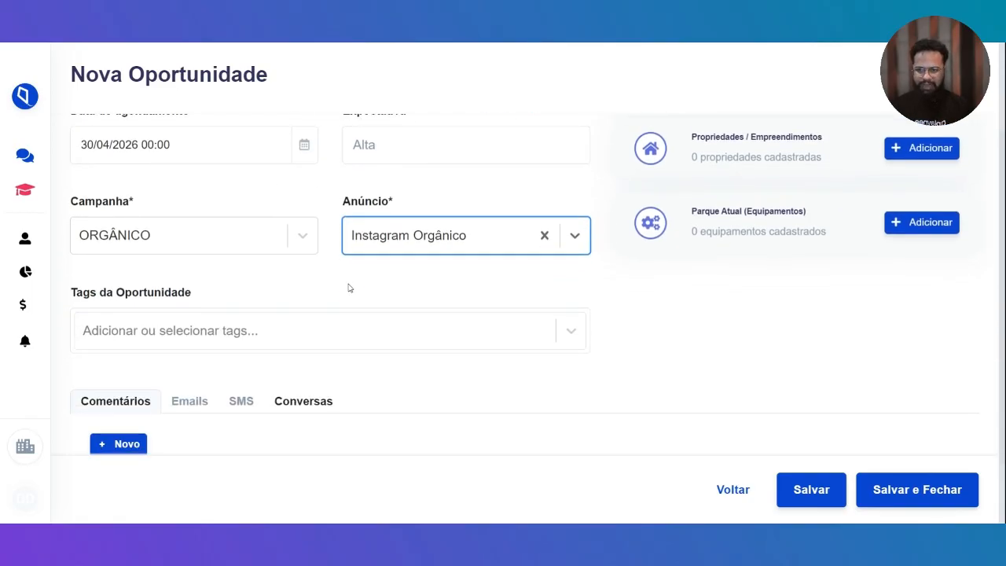
{"action": "scroll", "coordinate": [349, 295], "scroll_direction": "down", "scroll_amount": 1}
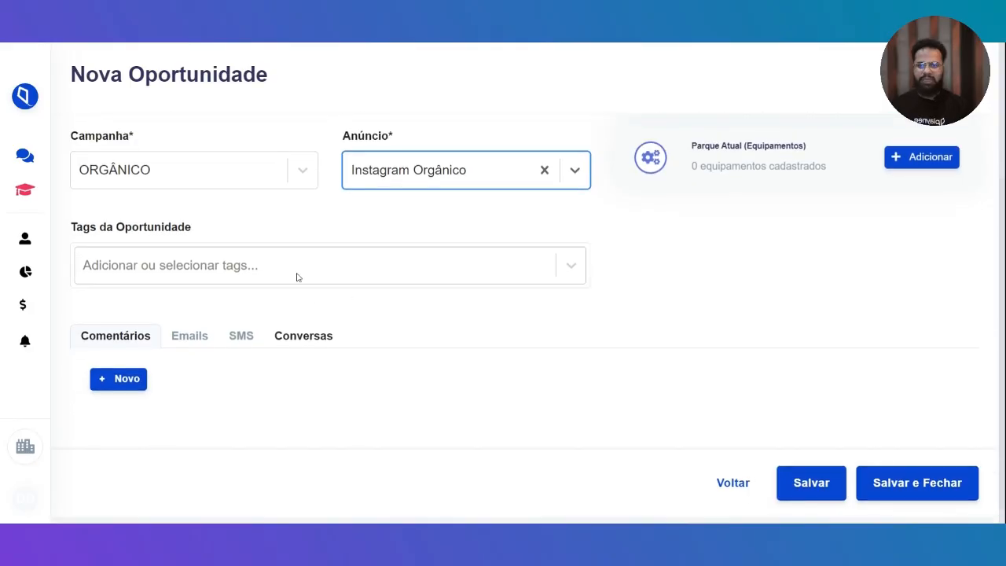
{"action": "left_click", "coordinate": [265, 271]}
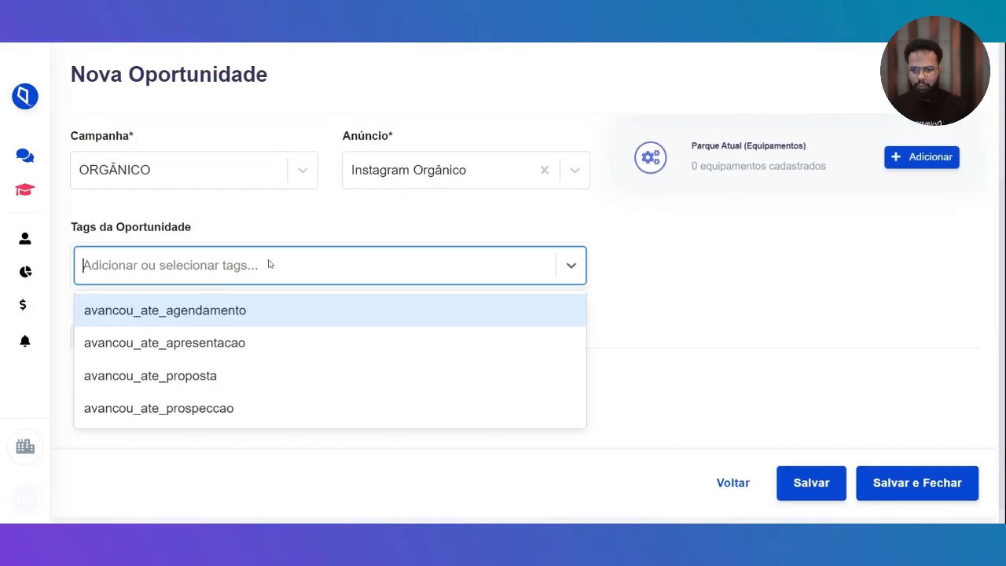
{"action": "type", "text": "pai"}
{"action": "key", "text": "Return"}
{"action": "left_click", "coordinate": [368, 232]}
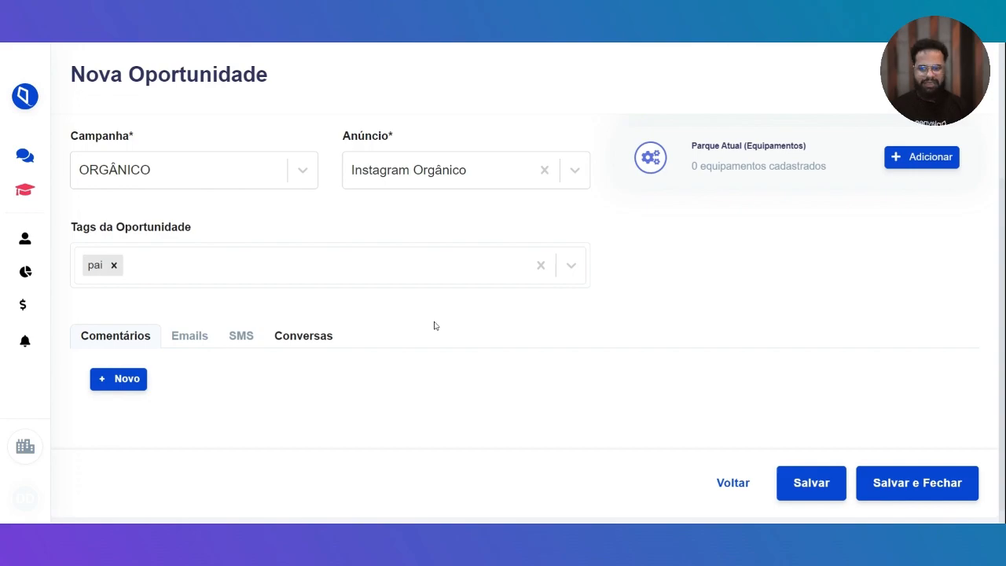
Look at the suggested opportunity tags without adding another, and review the completed opportunity fields
{"action": "scroll", "coordinate": [411, 351], "scroll_direction": "up", "scroll_amount": 1}
{"action": "scroll", "coordinate": [393, 298], "scroll_direction": "down", "scroll_amount": 1}
{"action": "left_click", "coordinate": [382, 262]}
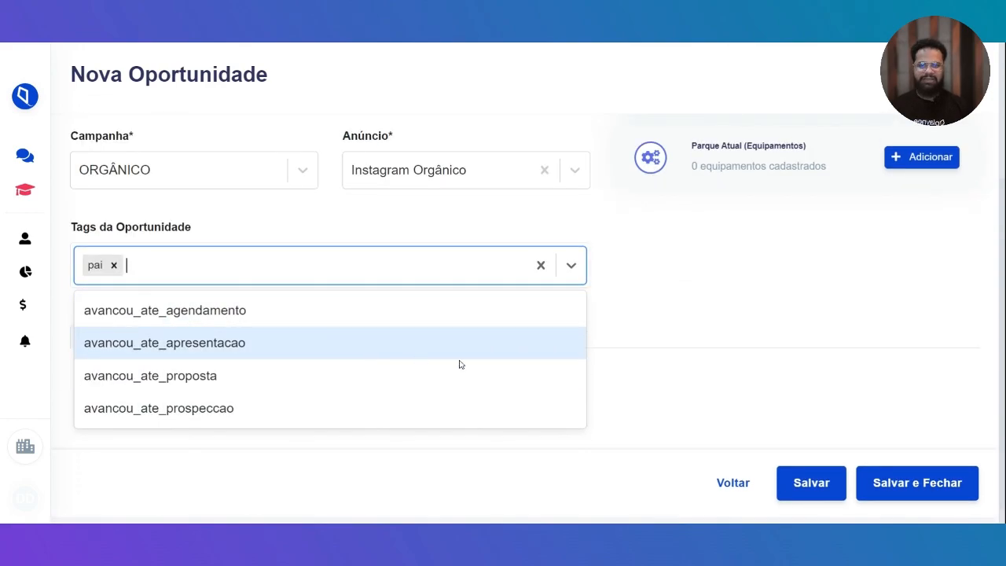
{"action": "left_click", "coordinate": [609, 294]}
{"action": "scroll", "coordinate": [364, 424], "scroll_direction": "up", "scroll_amount": 3}
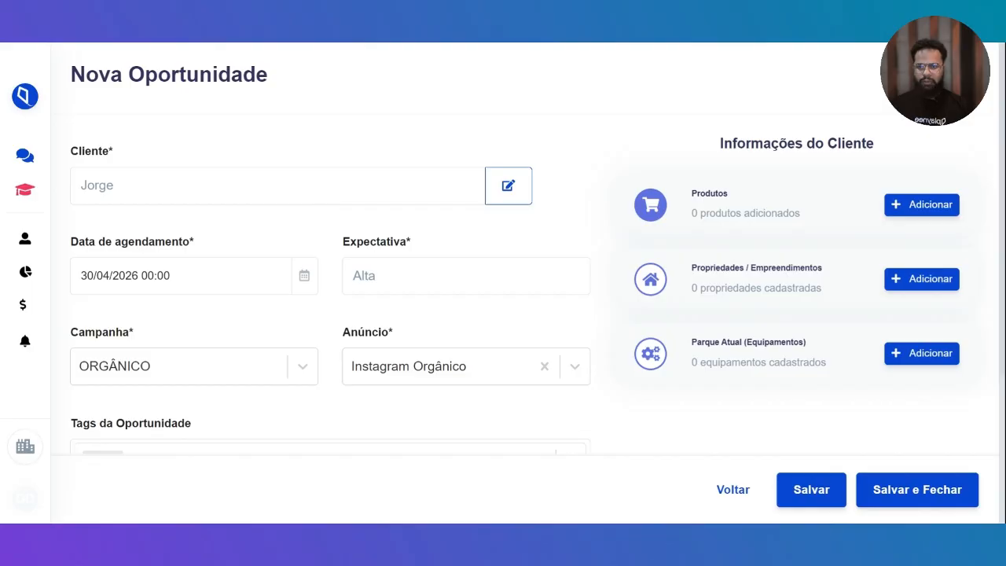
{"action": "scroll", "coordinate": [312, 311], "scroll_direction": "down", "scroll_amount": 1}
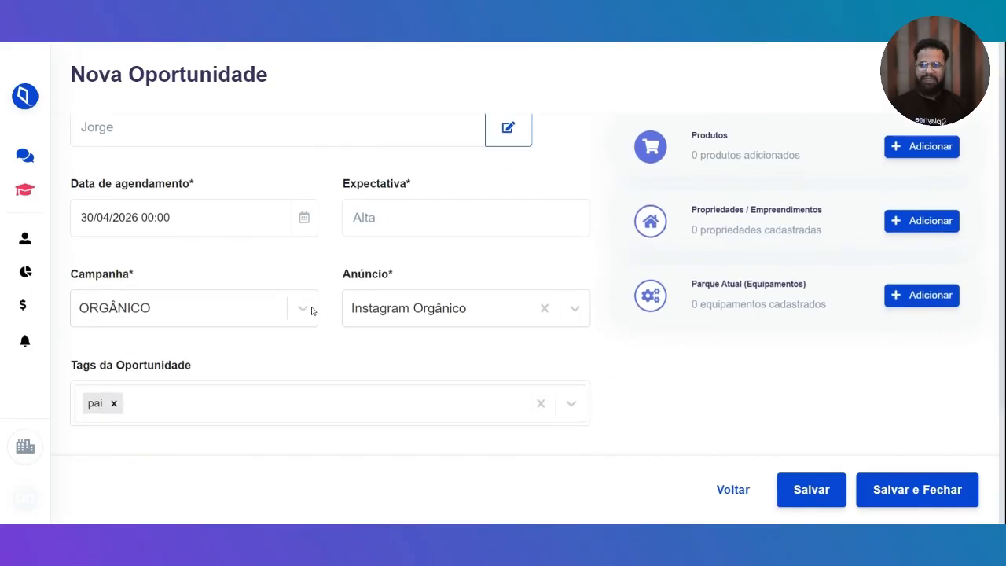
{"action": "scroll", "coordinate": [393, 314], "scroll_direction": "down", "scroll_amount": 2}
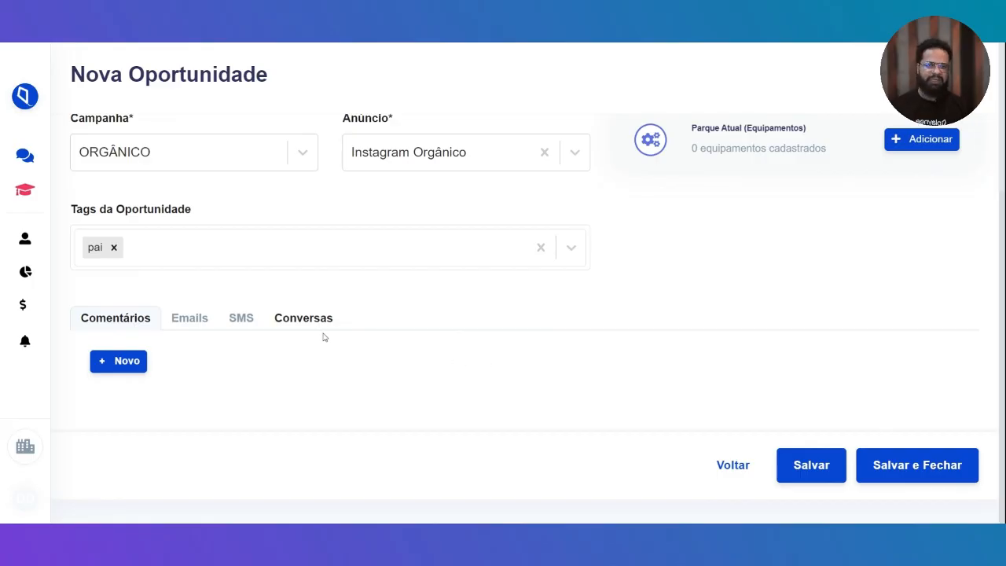
View the form for adding a comment to the opportunity and close it without saving a comment
{"action": "left_click", "coordinate": [126, 361]}
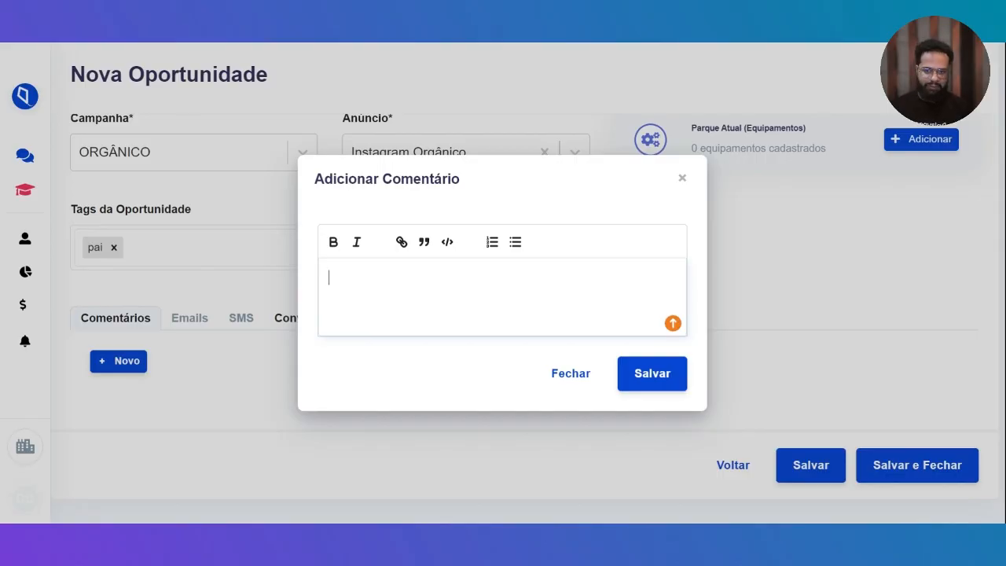
{"action": "left_click", "coordinate": [584, 385]}
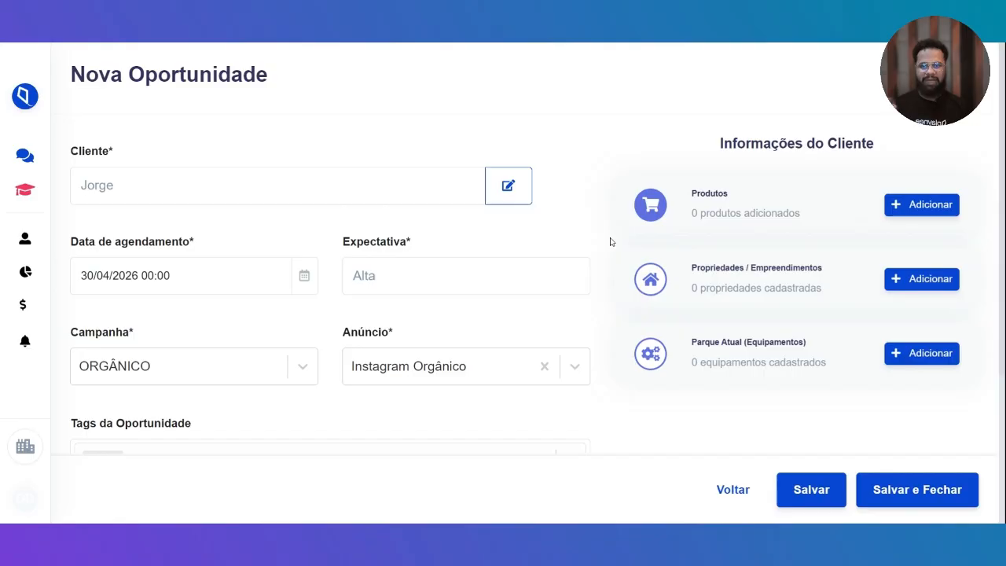
{"action": "scroll", "coordinate": [453, 384], "scroll_direction": "down", "scroll_amount": 3}
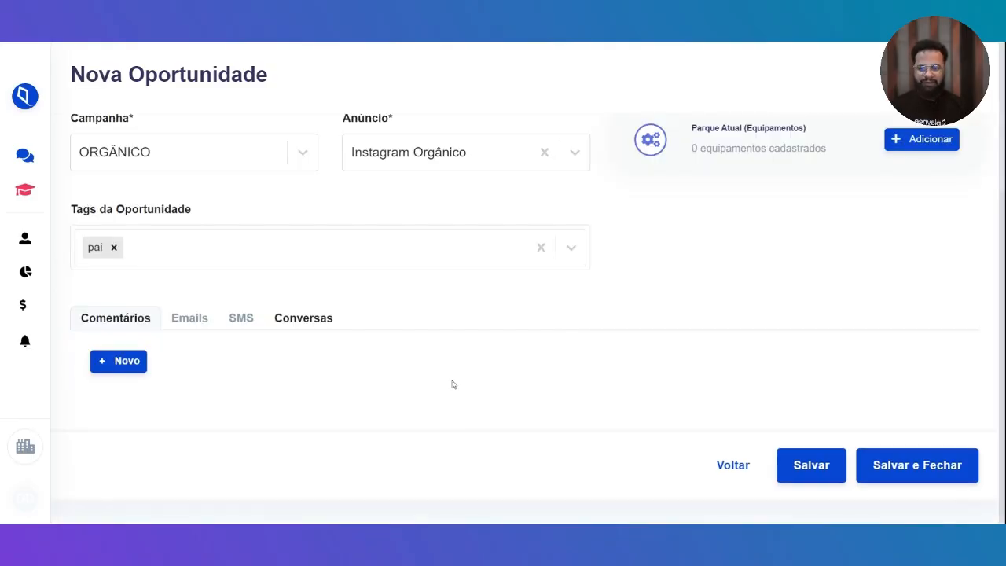
{"action": "scroll", "coordinate": [501, 397], "scroll_direction": "up", "scroll_amount": 3}
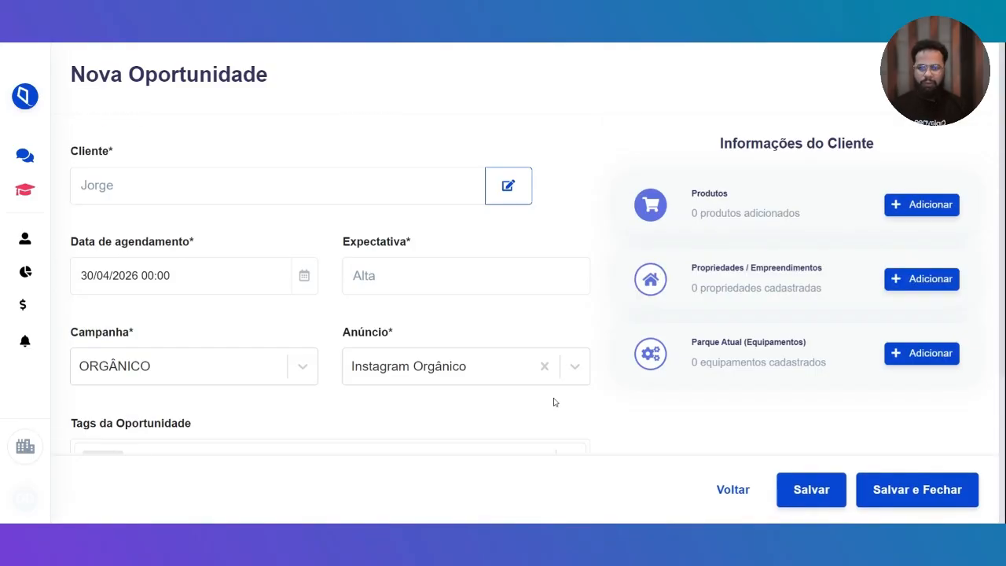
Add the product Blue + Conversas of type Solução to the opportunity, save it and close the product list
{"action": "left_click", "coordinate": [924, 210]}
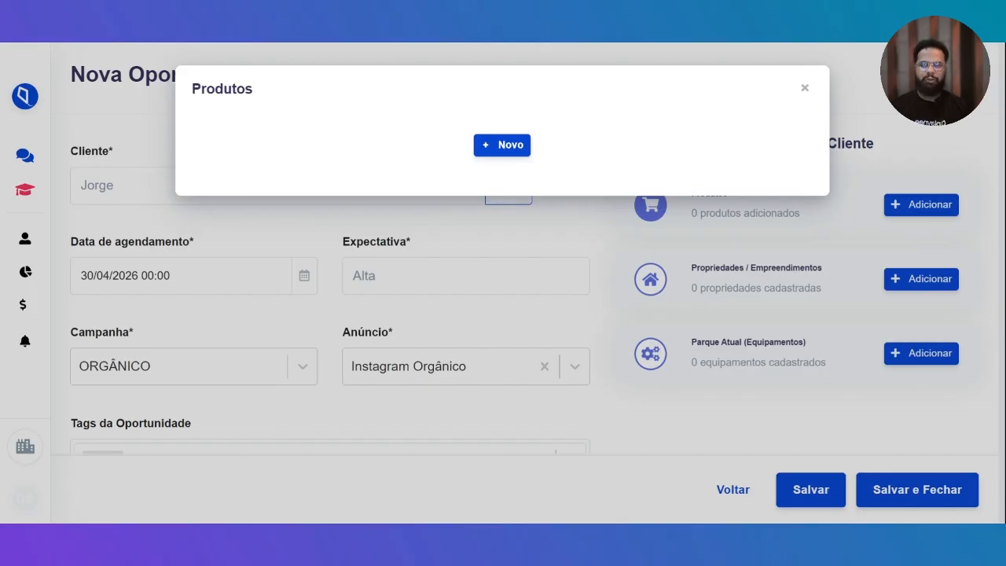
{"action": "left_click", "coordinate": [501, 145]}
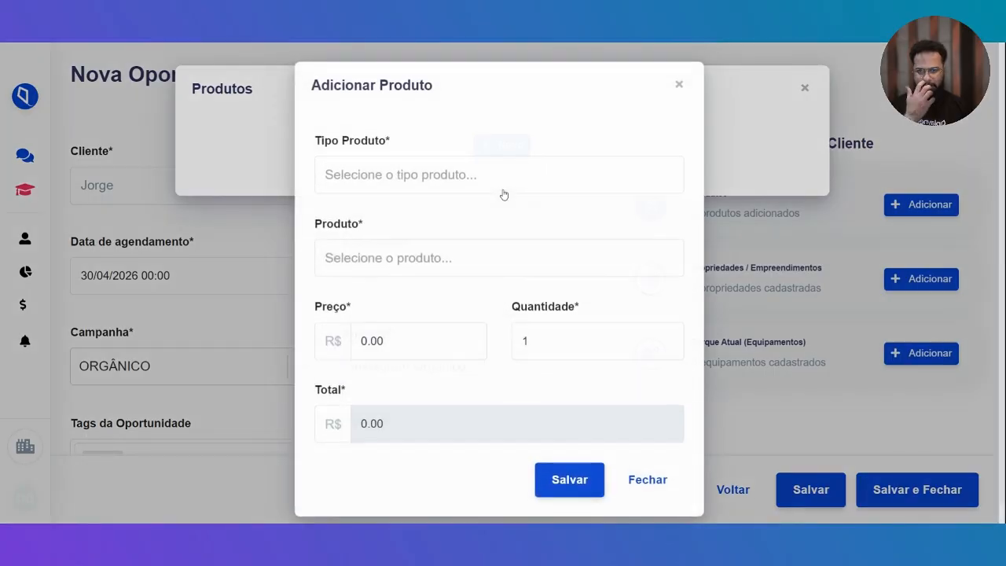
{"action": "left_click", "coordinate": [476, 183]}
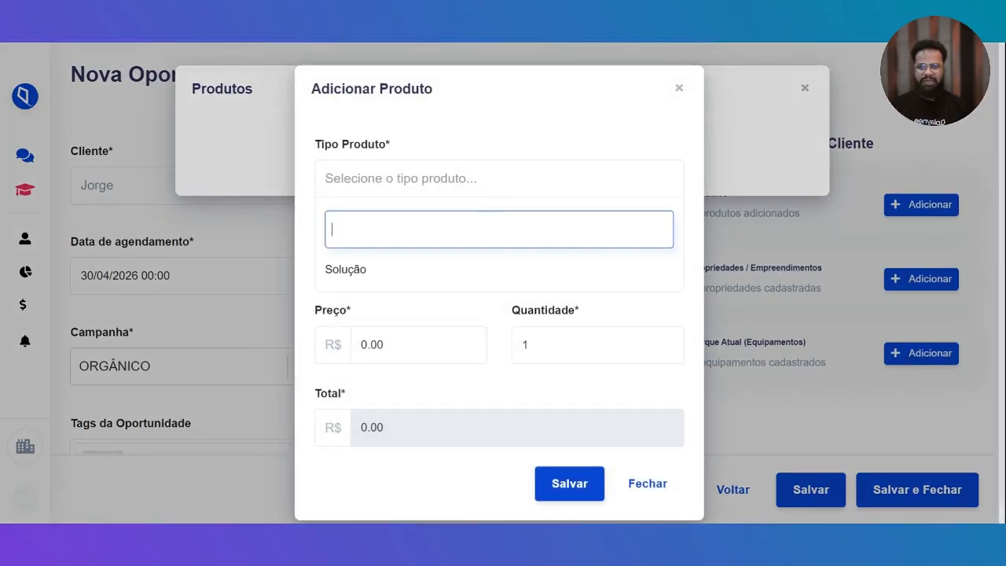
{"action": "left_click", "coordinate": [407, 270]}
{"action": "left_click", "coordinate": [410, 269]}
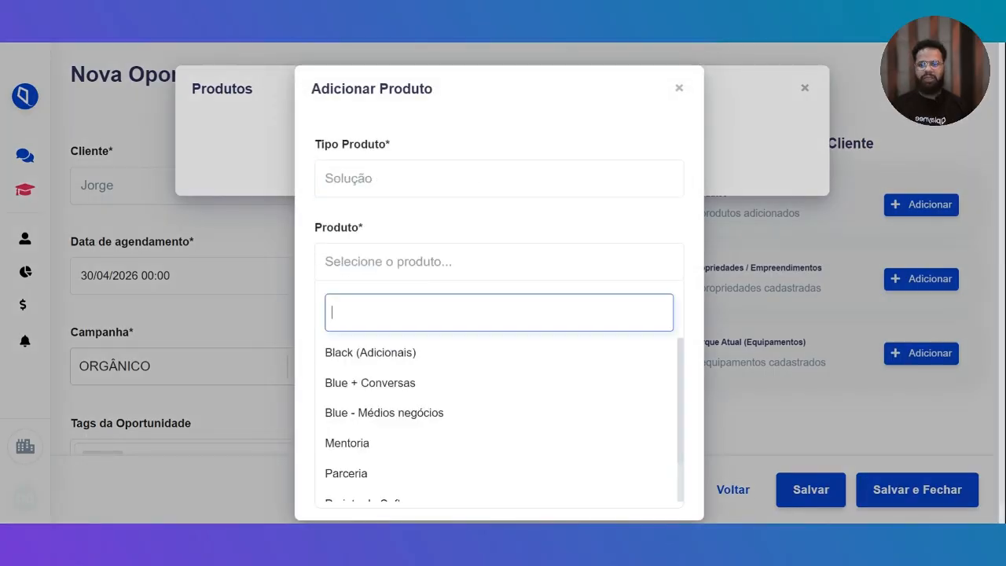
{"action": "left_click", "coordinate": [392, 381]}
{"action": "scroll", "coordinate": [420, 324], "scroll_direction": "down", "scroll_amount": 1}
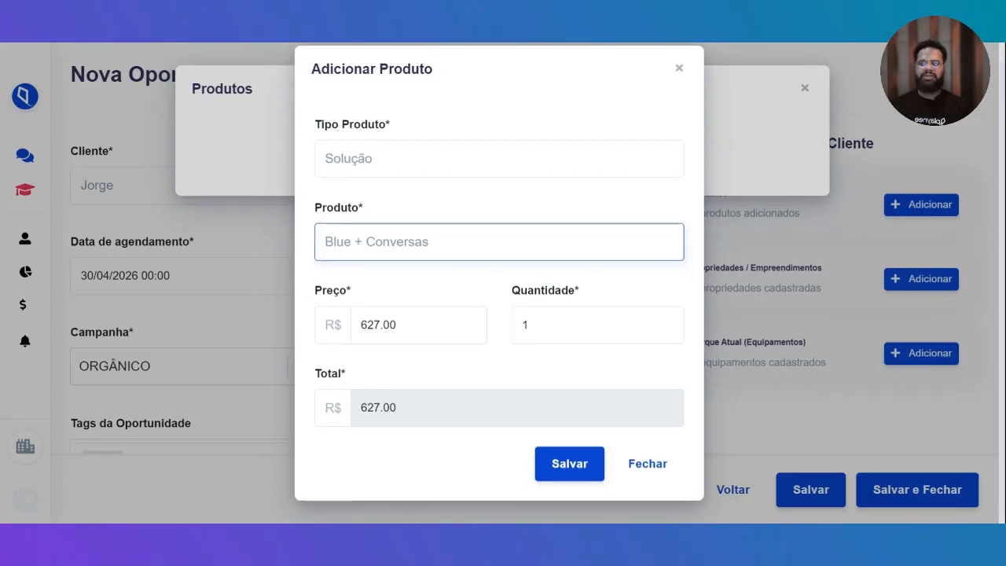
{"action": "left_click", "coordinate": [419, 323]}
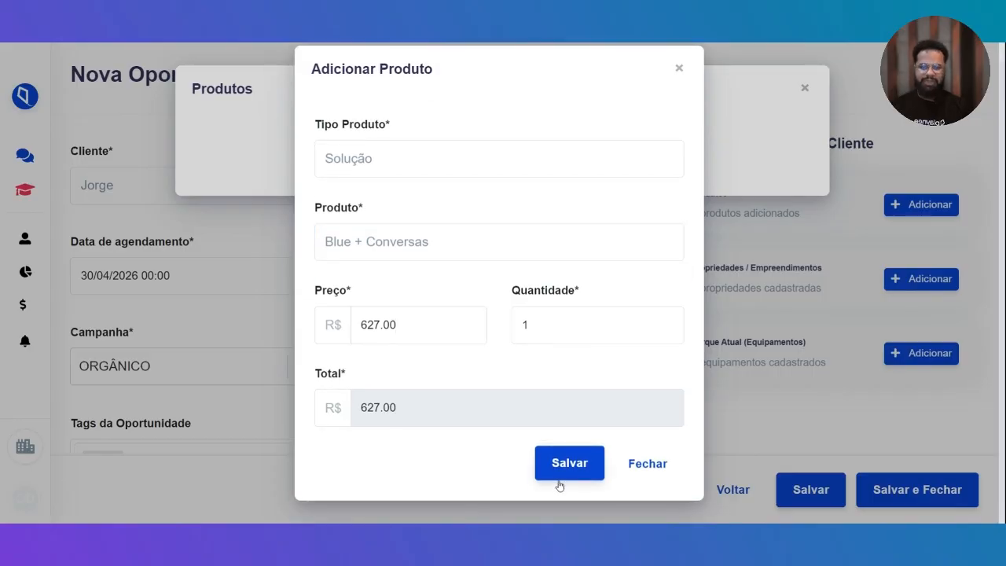
{"action": "left_click", "coordinate": [557, 472]}
{"action": "left_click", "coordinate": [805, 88]}
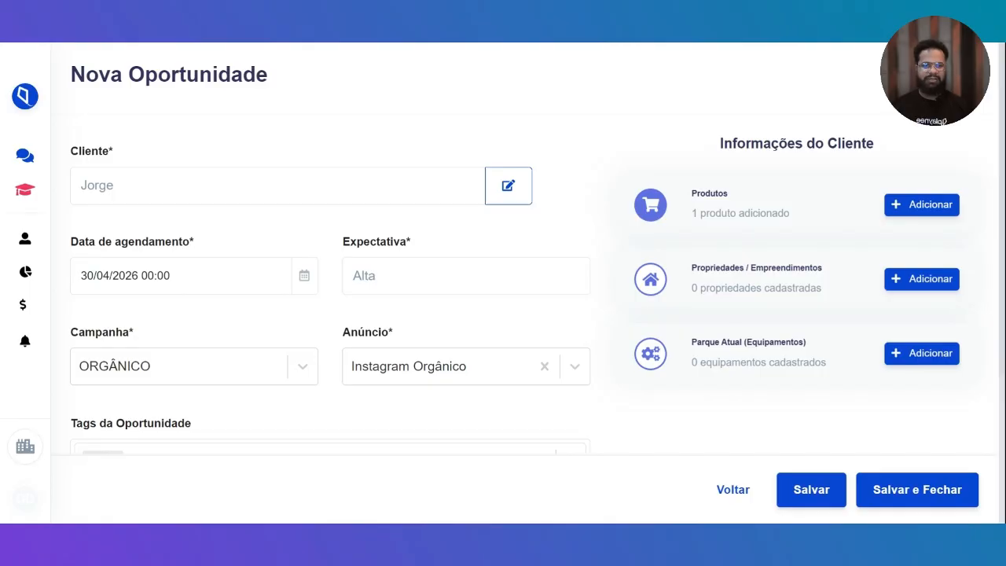
Open a new property form for the client and look at its name, category and description fields
{"action": "left_click", "coordinate": [896, 279]}
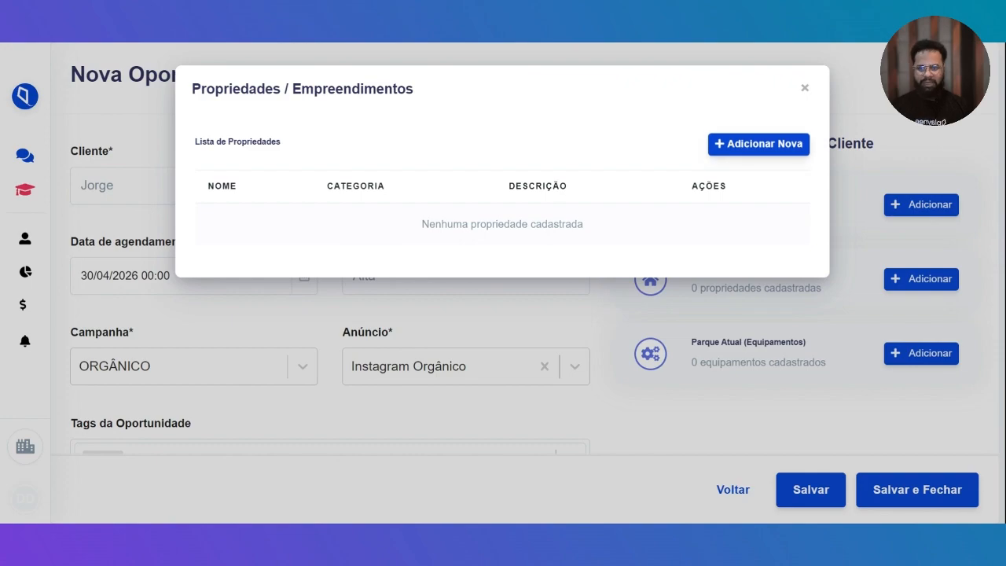
{"action": "left_click", "coordinate": [719, 149]}
{"action": "left_click", "coordinate": [363, 185]}
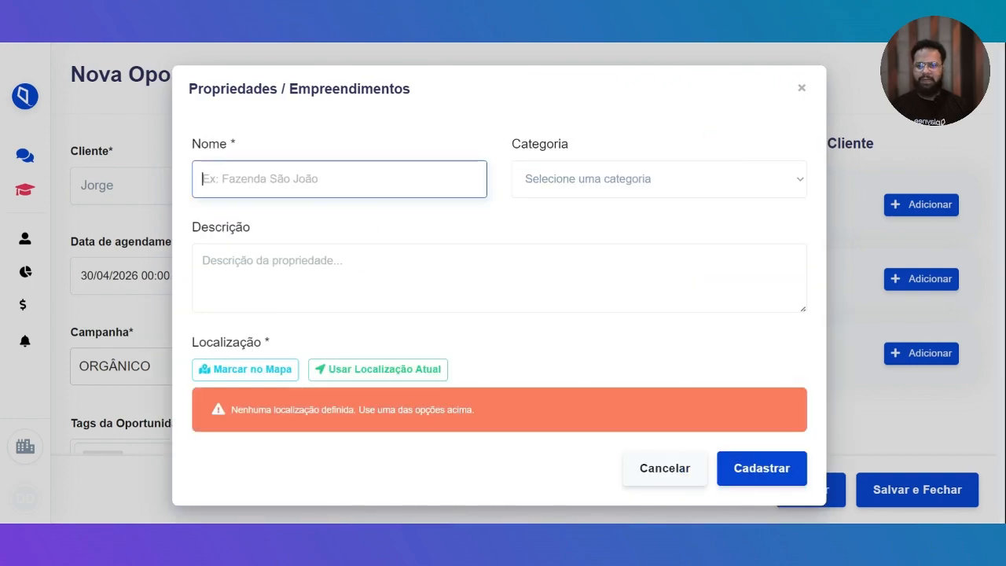
{"action": "left_click", "coordinate": [559, 179]}
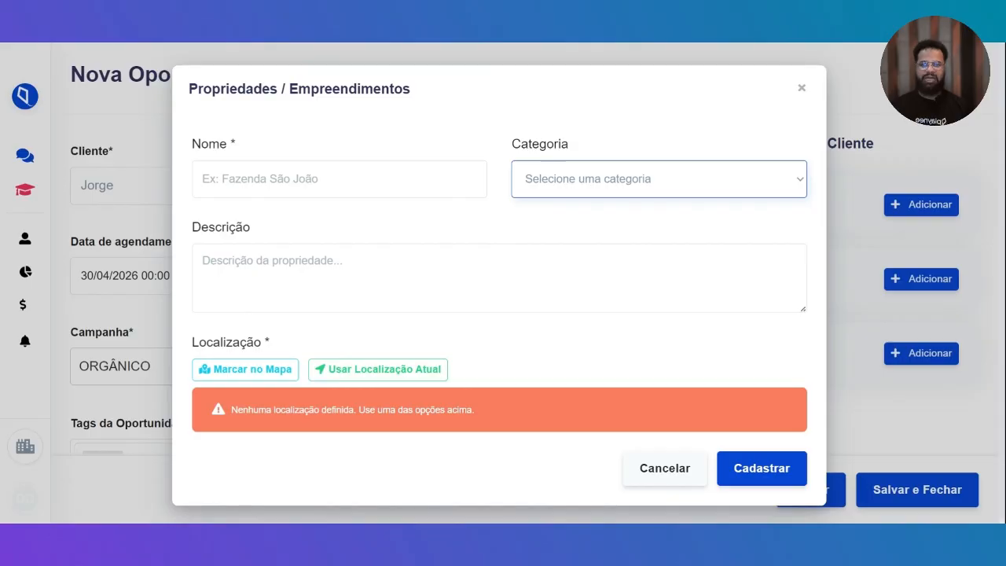
{"action": "left_click", "coordinate": [464, 230]}
{"action": "left_click", "coordinate": [448, 252]}
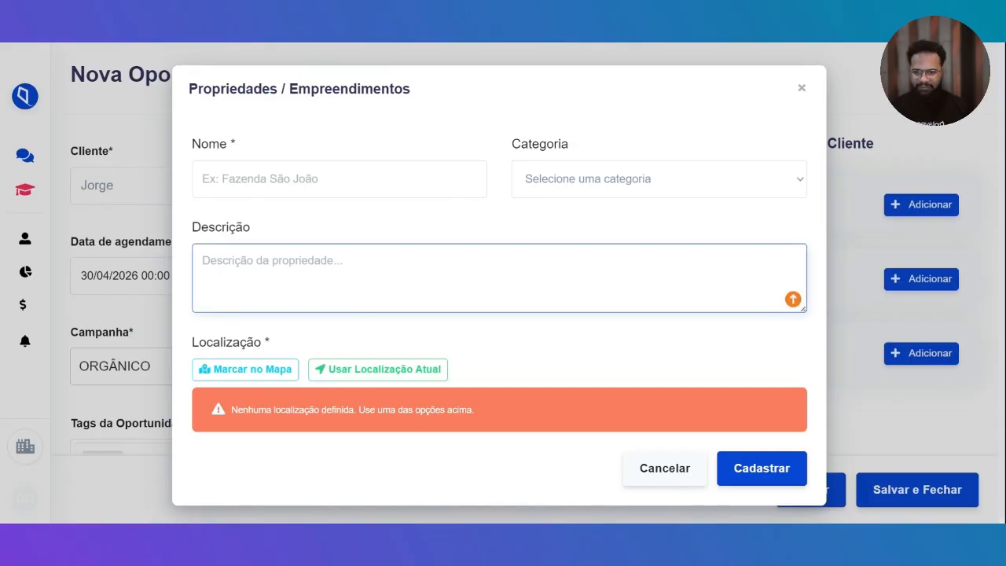
Look at the property's map and current-location options, and close the form without registering a property
{"action": "left_click", "coordinate": [253, 376]}
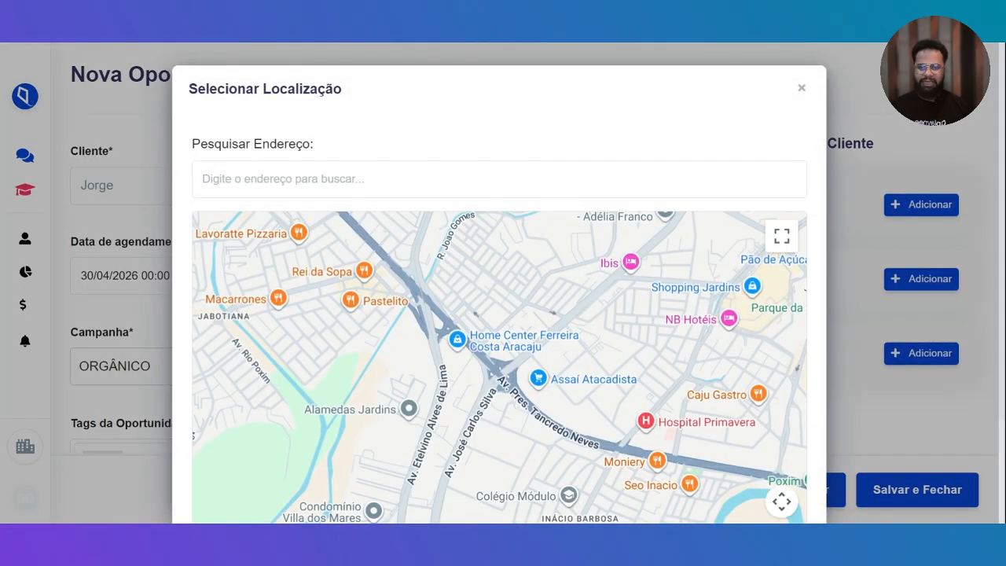
{"action": "left_click", "coordinate": [284, 178]}
{"action": "left_click", "coordinate": [801, 89]}
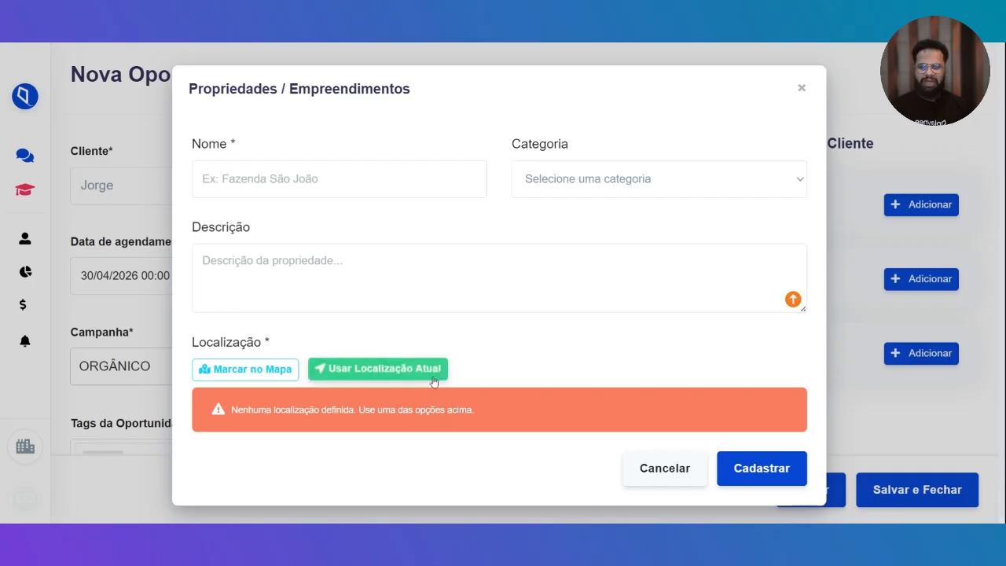
{"action": "left_click", "coordinate": [377, 374]}
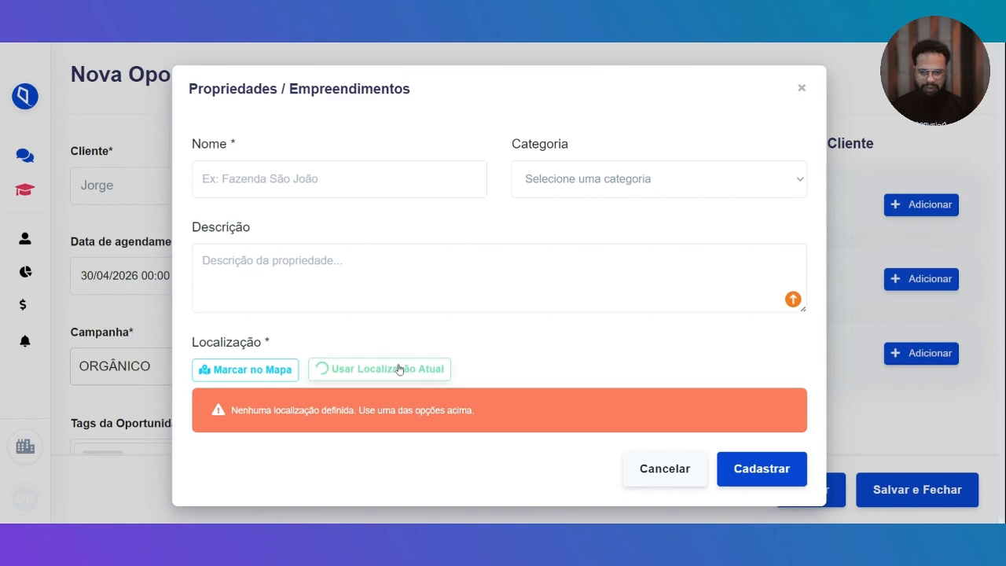
{"action": "left_click", "coordinate": [901, 160]}
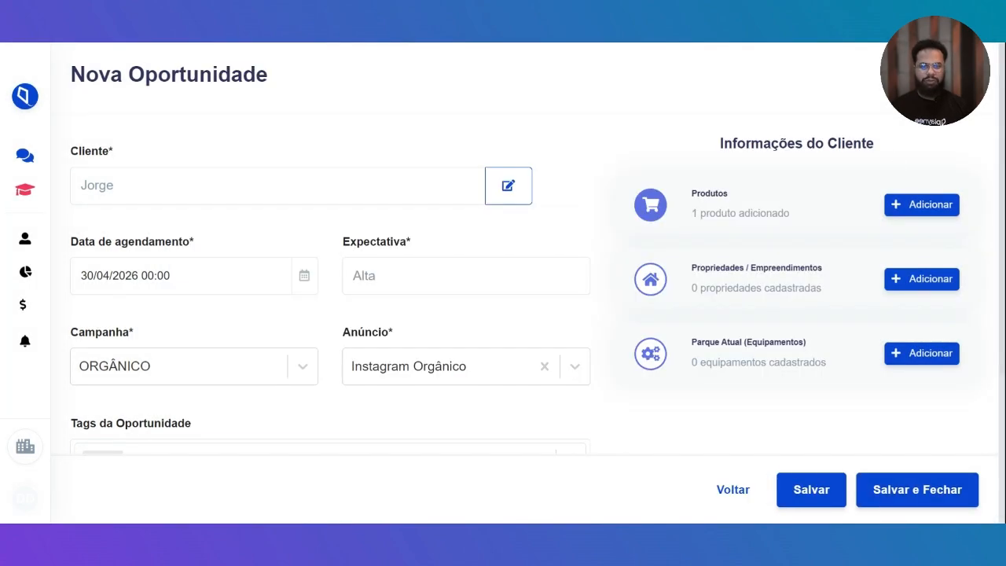
View the client's Parque Atual (Equipamentos) list and close it
{"action": "left_click_drag", "start_coordinate": [691, 343], "coordinate": [818, 347]}
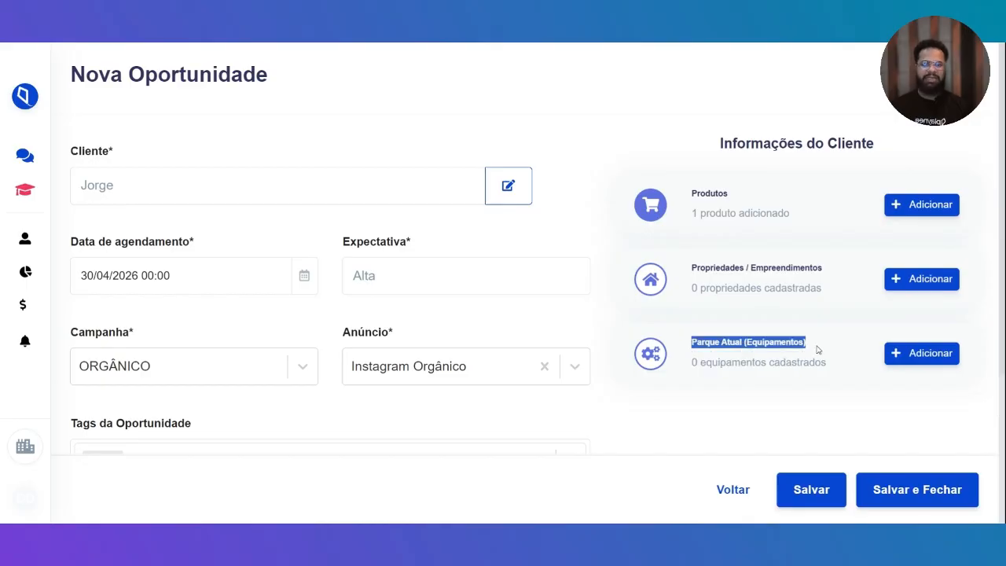
{"action": "left_click", "coordinate": [816, 347]}
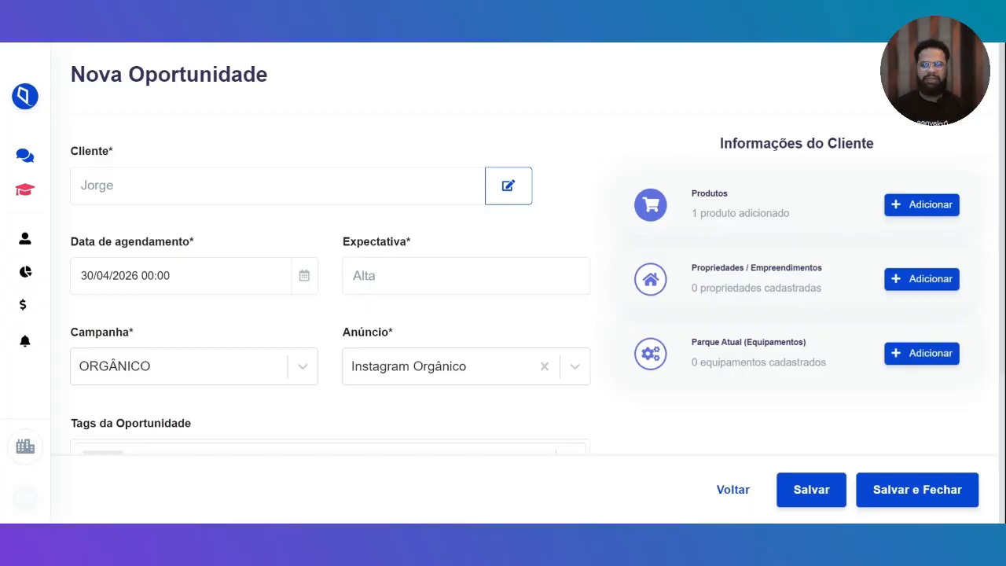
{"action": "left_click", "coordinate": [923, 355]}
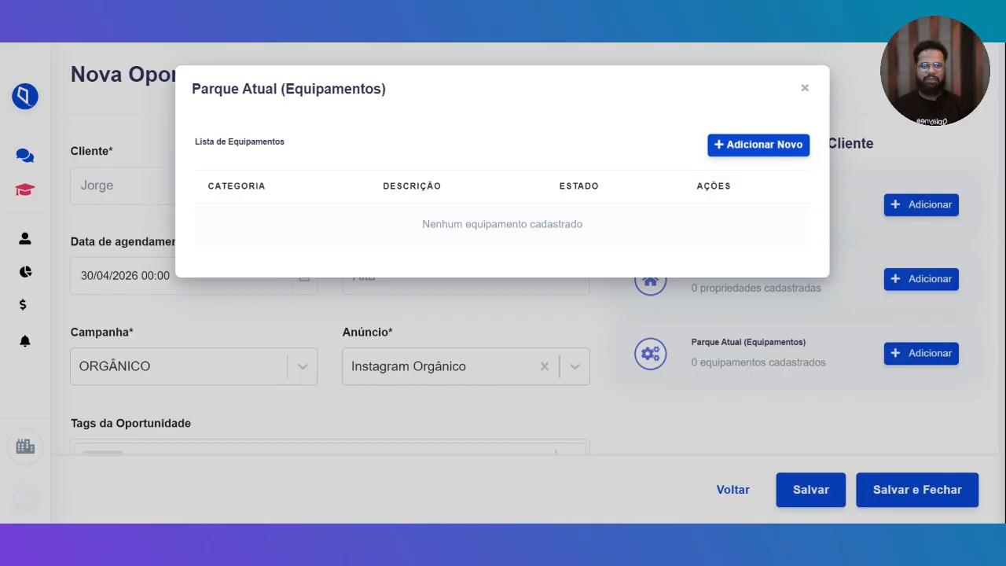
{"action": "left_click", "coordinate": [803, 87]}
Examine the category, conservation state and description fields of a new equipment entry, and close it without registering equipment
{"action": "scroll", "coordinate": [907, 171], "scroll_direction": "down", "scroll_amount": 3}
{"action": "left_click", "coordinate": [920, 156]}
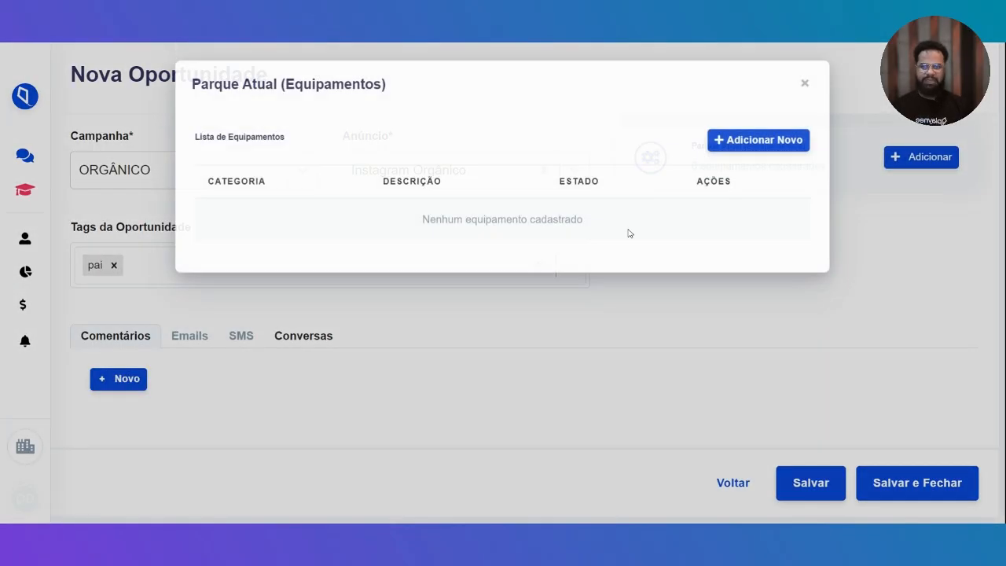
{"action": "left_click", "coordinate": [747, 145]}
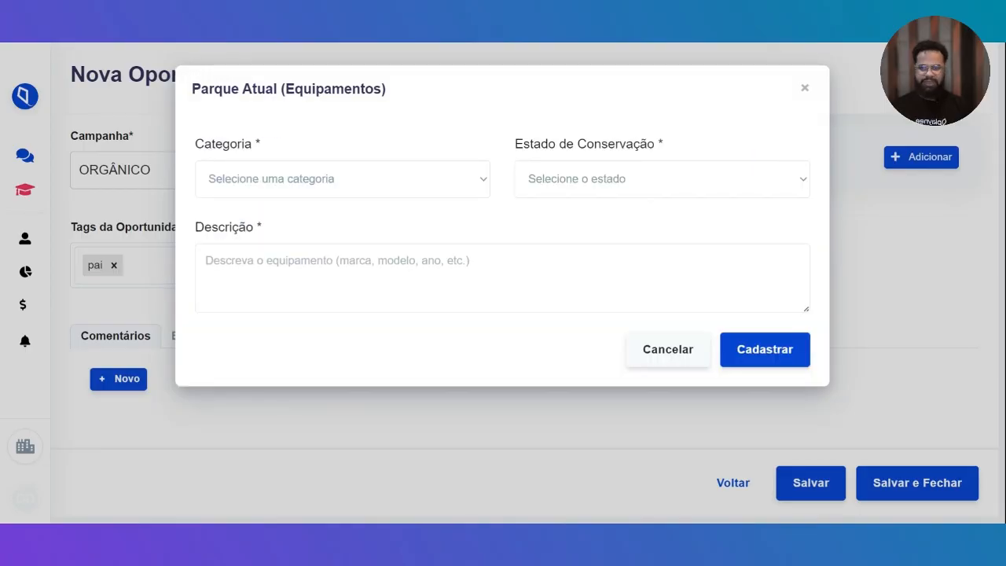
{"action": "left_click", "coordinate": [360, 191]}
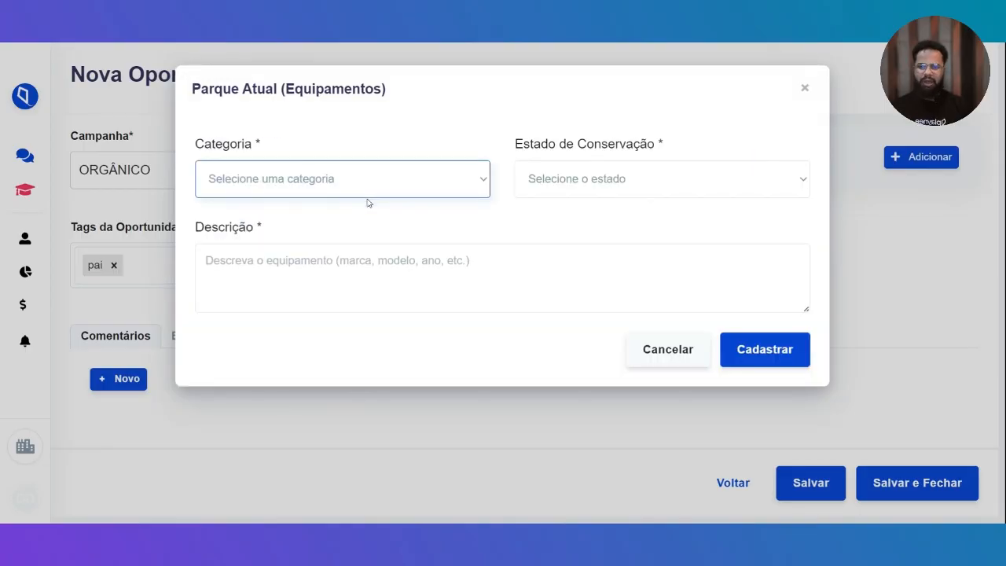
{"action": "left_click", "coordinate": [532, 212]}
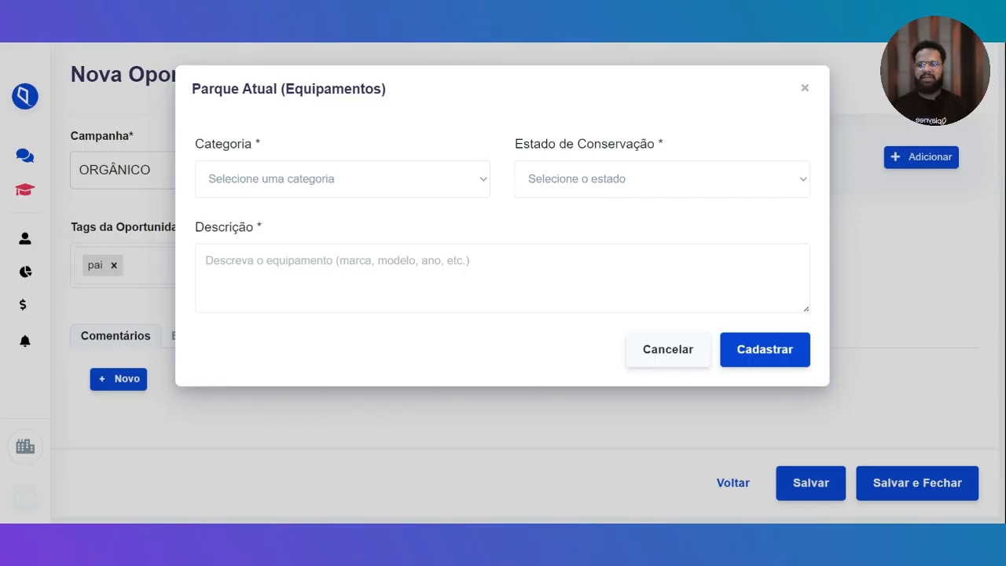
{"action": "left_click", "coordinate": [596, 189]}
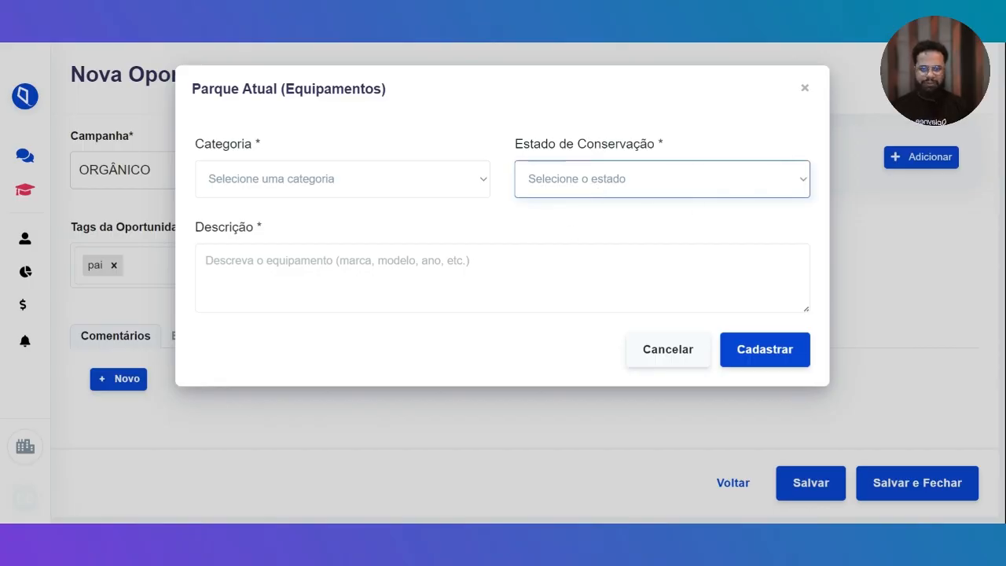
{"action": "left_click", "coordinate": [421, 228]}
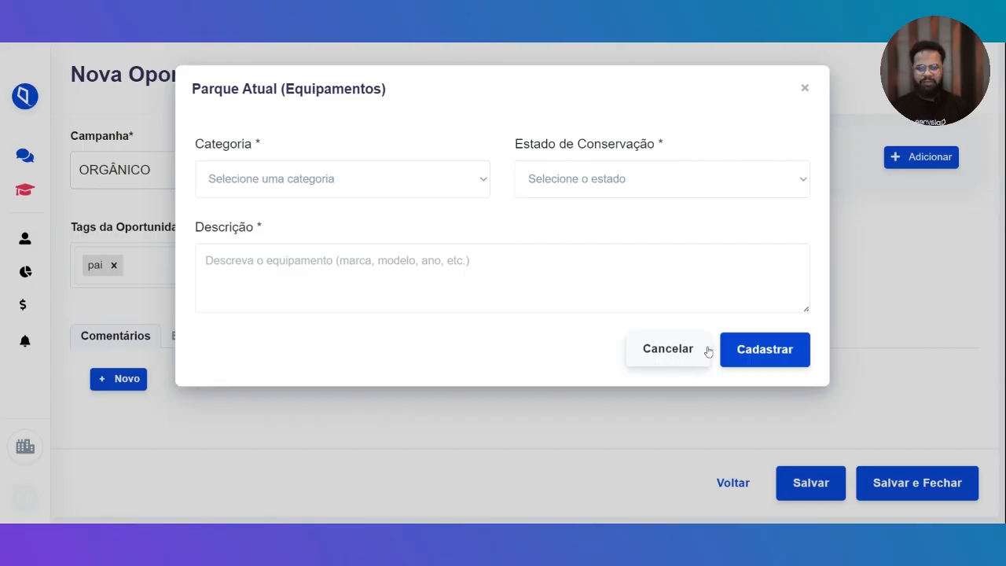
{"action": "left_click", "coordinate": [680, 355]}
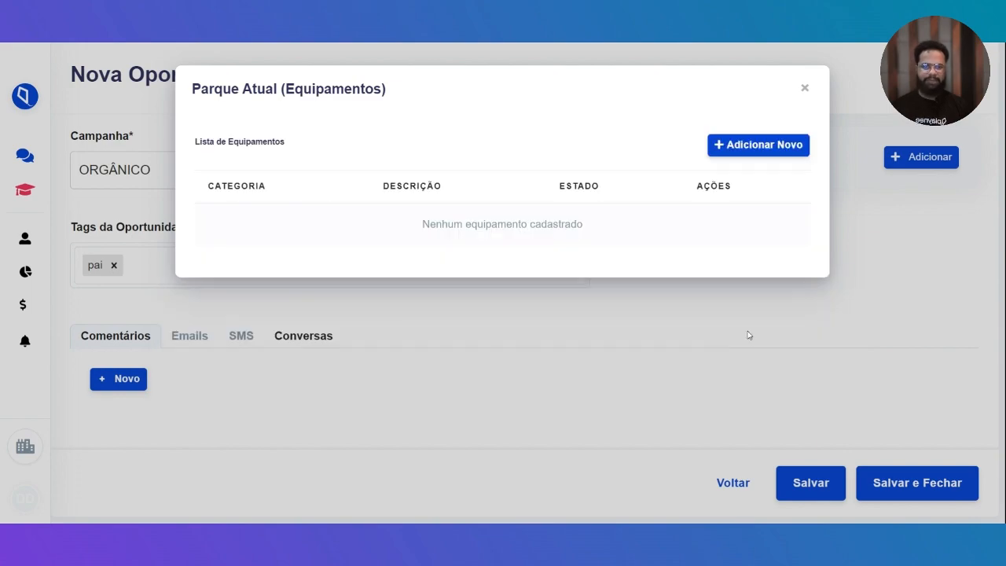
{"action": "left_click", "coordinate": [956, 257]}
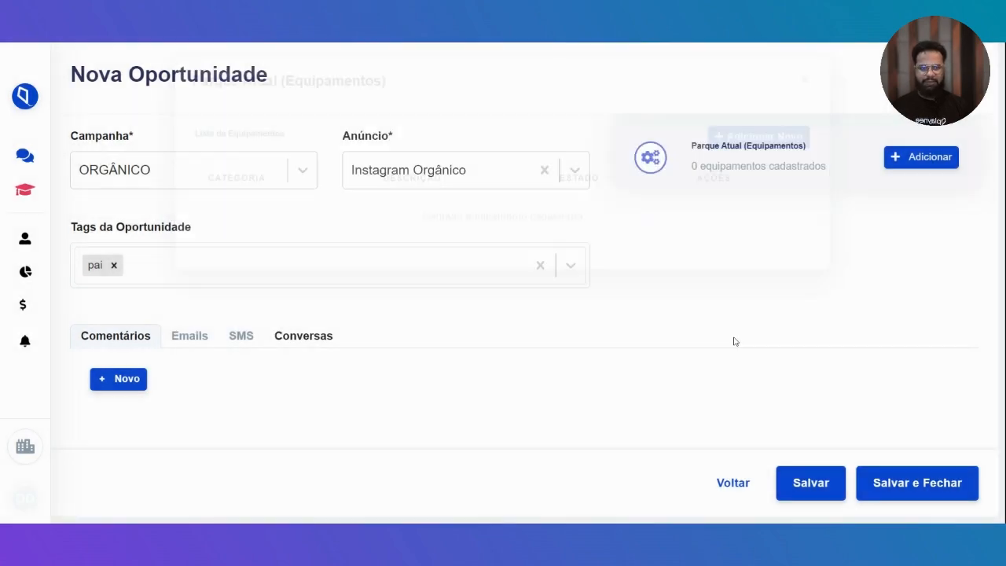
Review the completed opportunity's fields, tags and client information, and save the opportunity
{"action": "scroll", "coordinate": [594, 367], "scroll_direction": "up", "scroll_amount": 3}
{"action": "scroll", "coordinate": [595, 367], "scroll_direction": "down", "scroll_amount": 2}
{"action": "scroll", "coordinate": [594, 367], "scroll_direction": "up", "scroll_amount": 2}
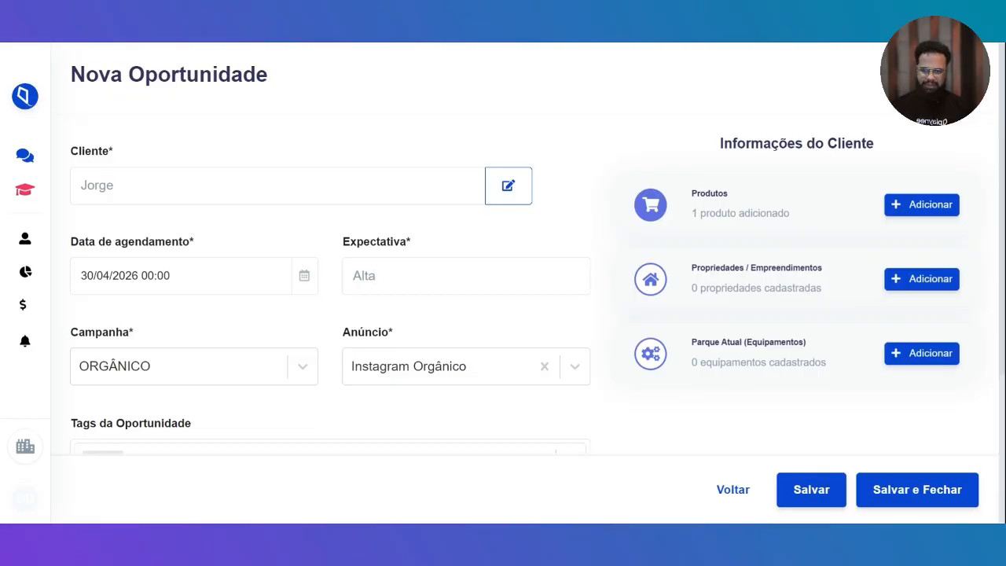
{"action": "scroll", "coordinate": [314, 288], "scroll_direction": "down", "scroll_amount": 2}
{"action": "scroll", "coordinate": [258, 267], "scroll_direction": "down", "scroll_amount": 2}
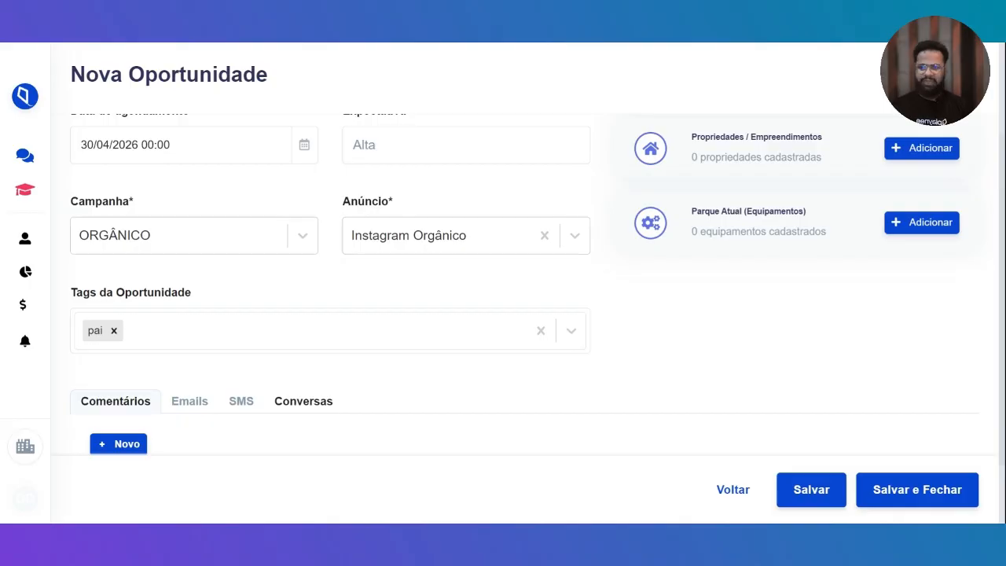
{"action": "scroll", "coordinate": [459, 263], "scroll_direction": "down", "scroll_amount": 3}
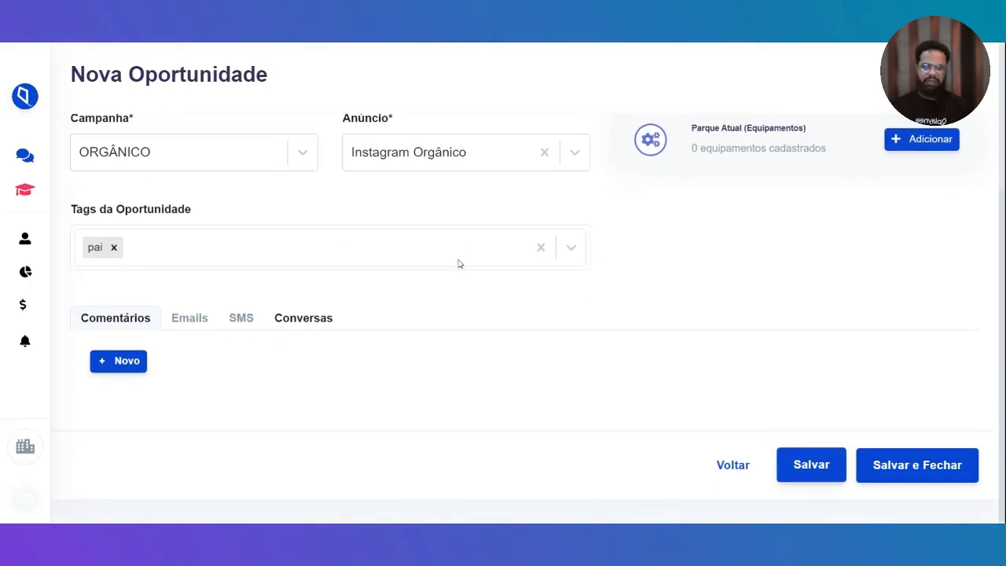
{"action": "scroll", "coordinate": [546, 375], "scroll_direction": "up", "scroll_amount": 5}
{"action": "scroll", "coordinate": [545, 377], "scroll_direction": "down", "scroll_amount": 5}
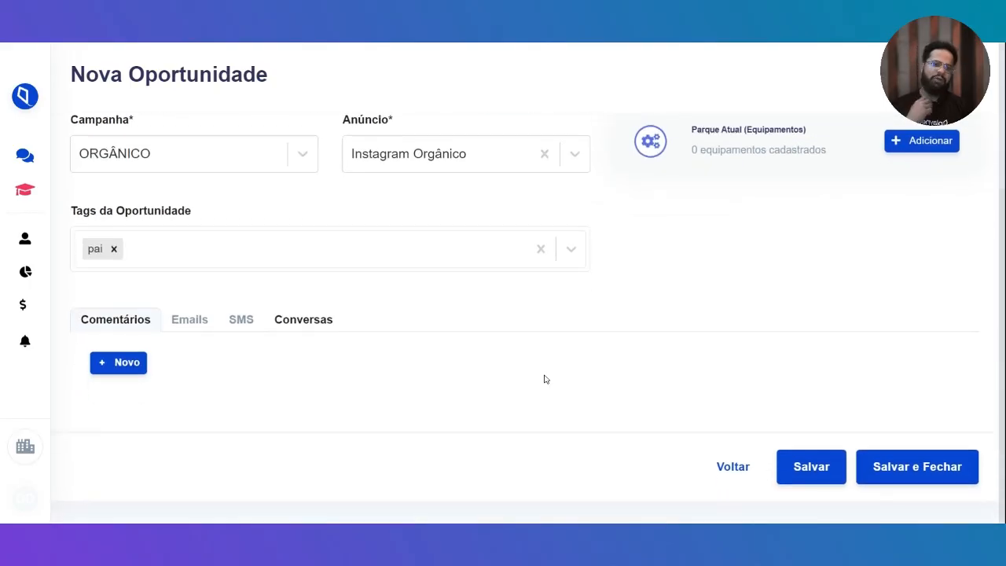
{"action": "scroll", "coordinate": [636, 418], "scroll_direction": "up", "scroll_amount": 5}
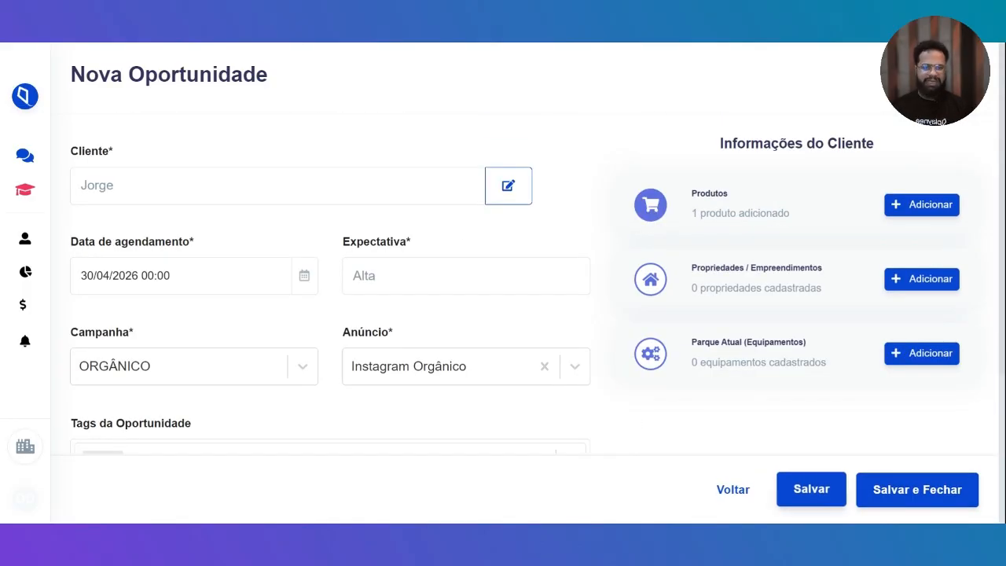
{"action": "left_click", "coordinate": [786, 491]}
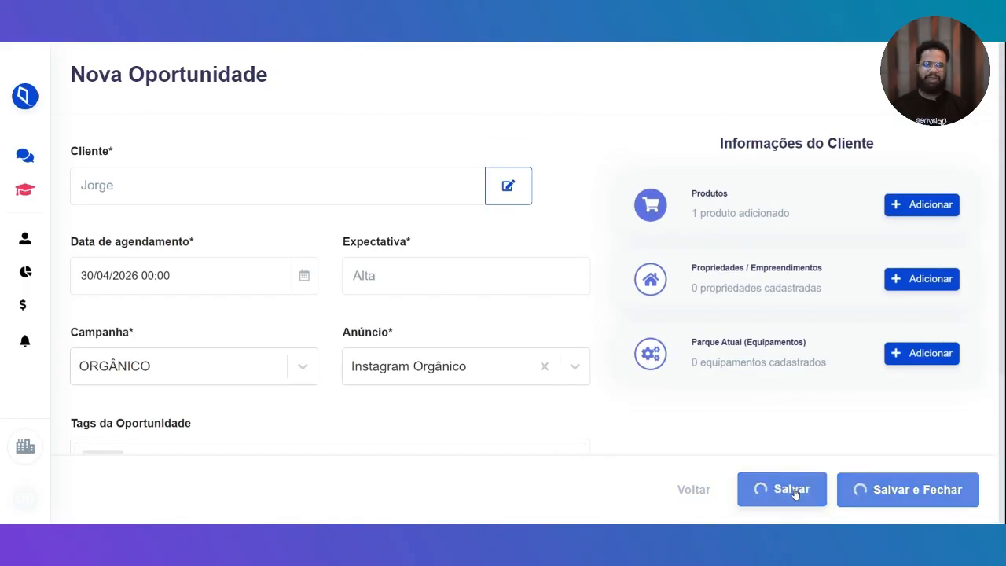